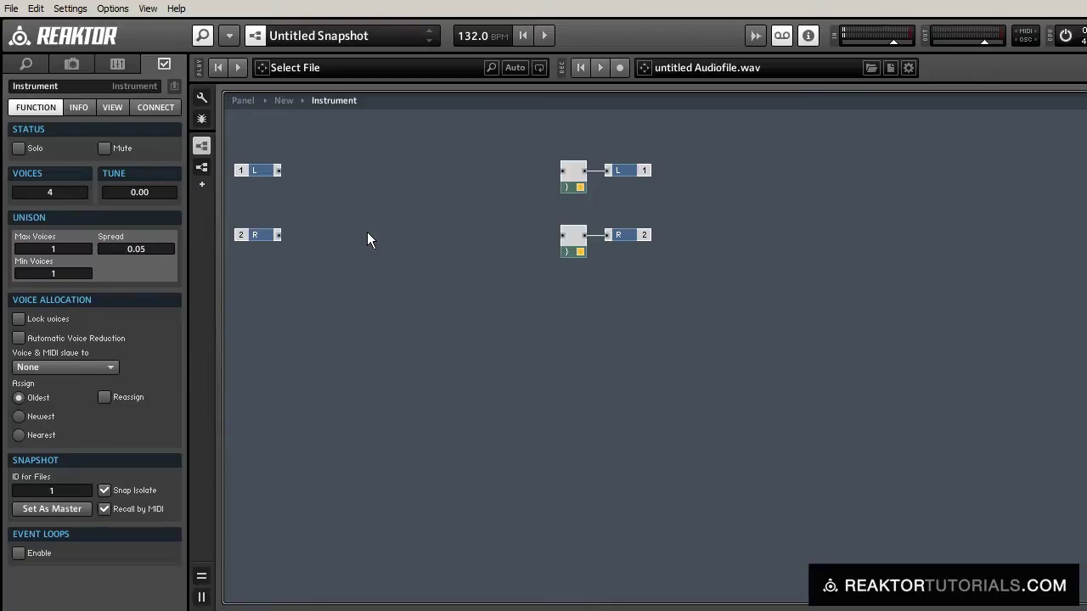
Add an empty Macro to the instrument structure
{"action": "double_click", "coordinate": [367, 231]}
{"action": "type", "text": "macro"}
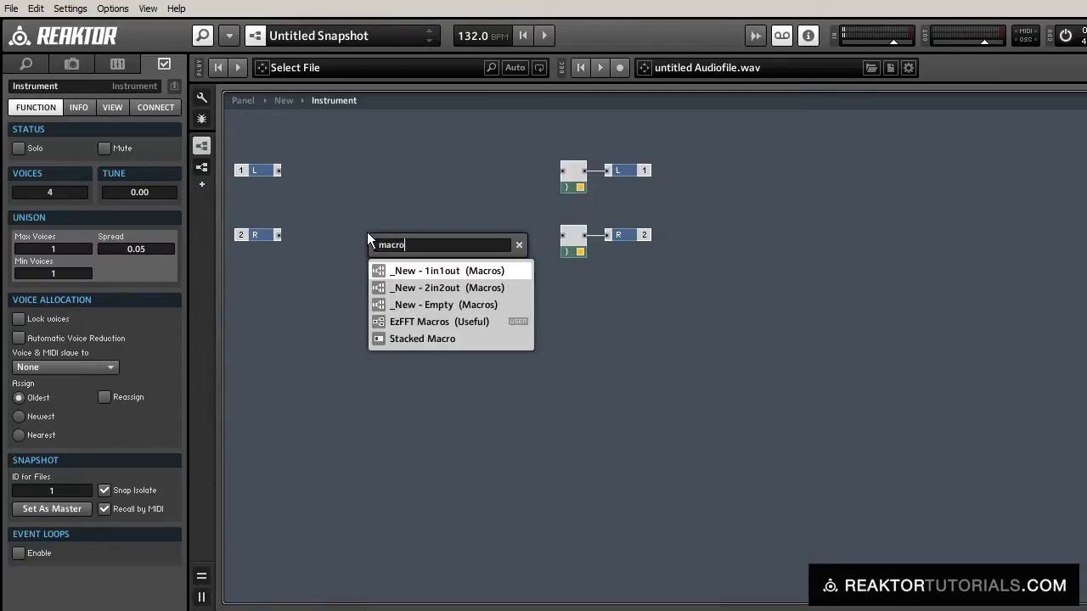
{"action": "key", "text": "Return"}
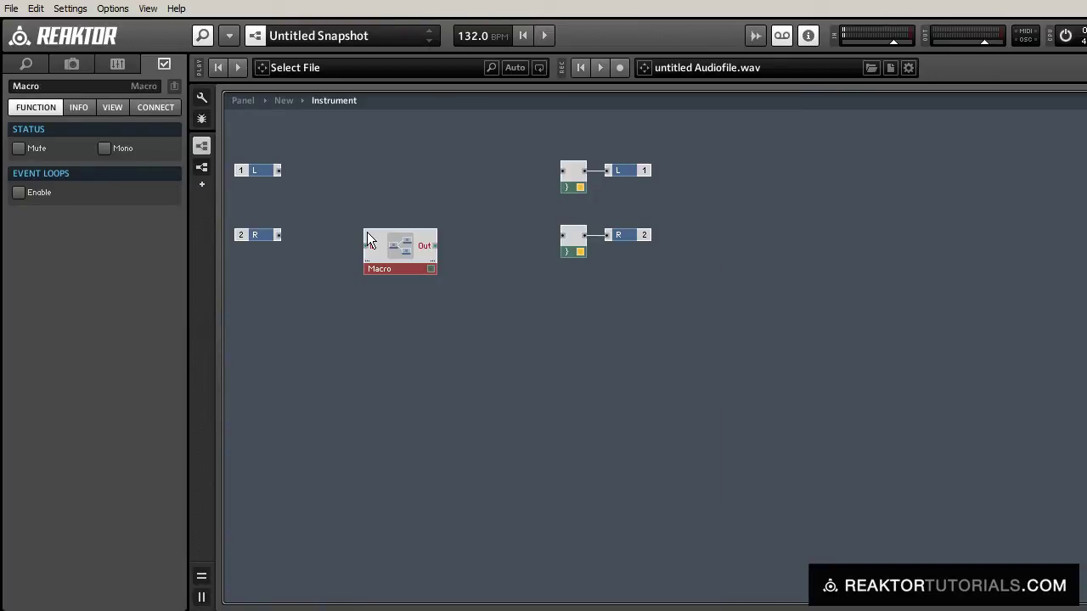
{"action": "left_click", "coordinate": [472, 271]}
Add a Sine Oscillator and place it above the Macro
{"action": "double_click", "coordinate": [471, 272]}
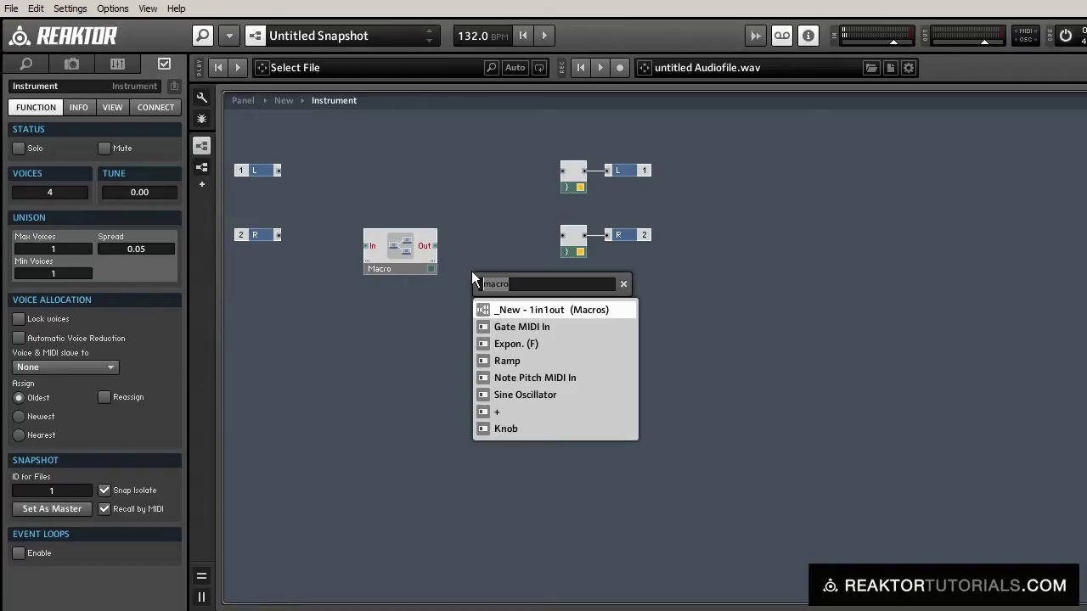
{"action": "type", "text": "sine osc"}
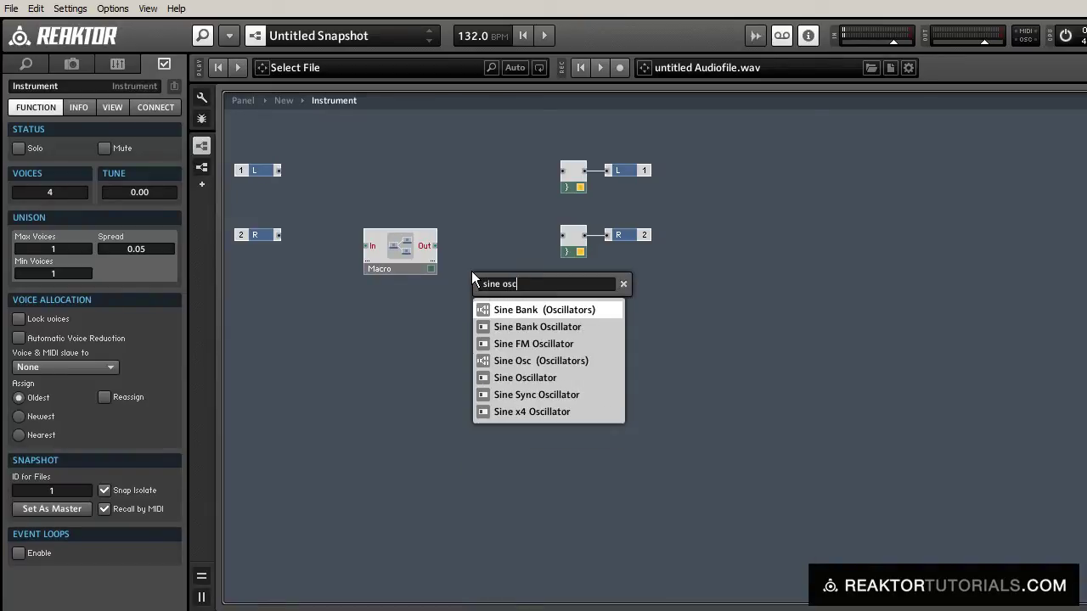
{"action": "key", "text": "Down"}
{"action": "key", "text": "Down"}
{"action": "key", "text": "Down"}
{"action": "key", "text": "Down"}
{"action": "key", "text": "Return"}
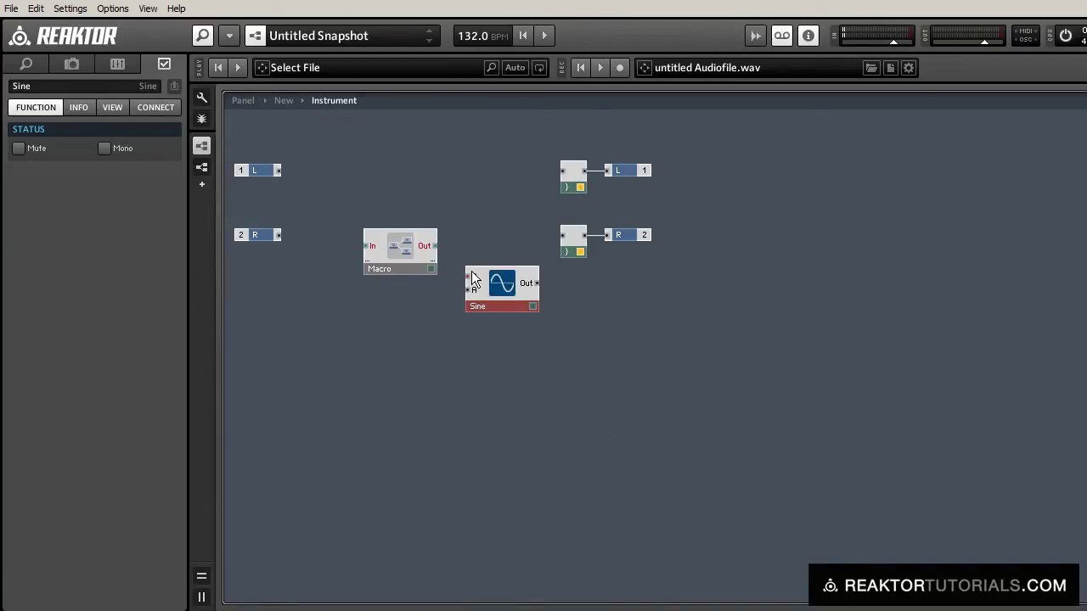
{"action": "left_click", "coordinate": [536, 354]}
{"action": "left_click_drag", "start_coordinate": [513, 300], "coordinate": [414, 224]}
{"action": "left_click", "coordinate": [556, 279]}
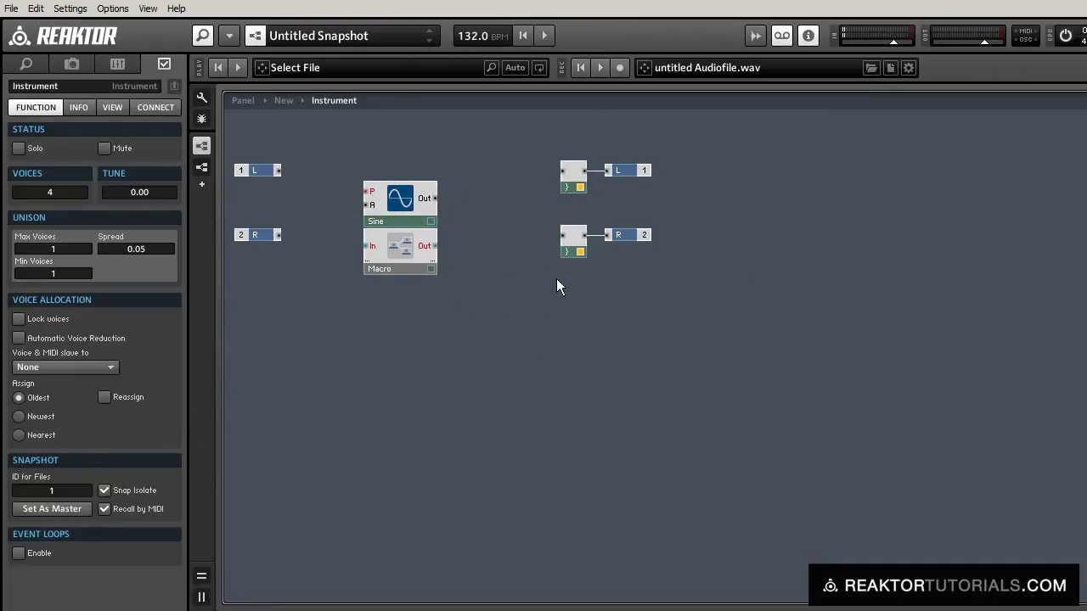
Add a Switch module to the structure
{"action": "double_click", "coordinate": [556, 278]}
{"action": "type", "text": "switch"}
{"action": "key", "text": "Down"}
{"action": "key", "text": "Return"}
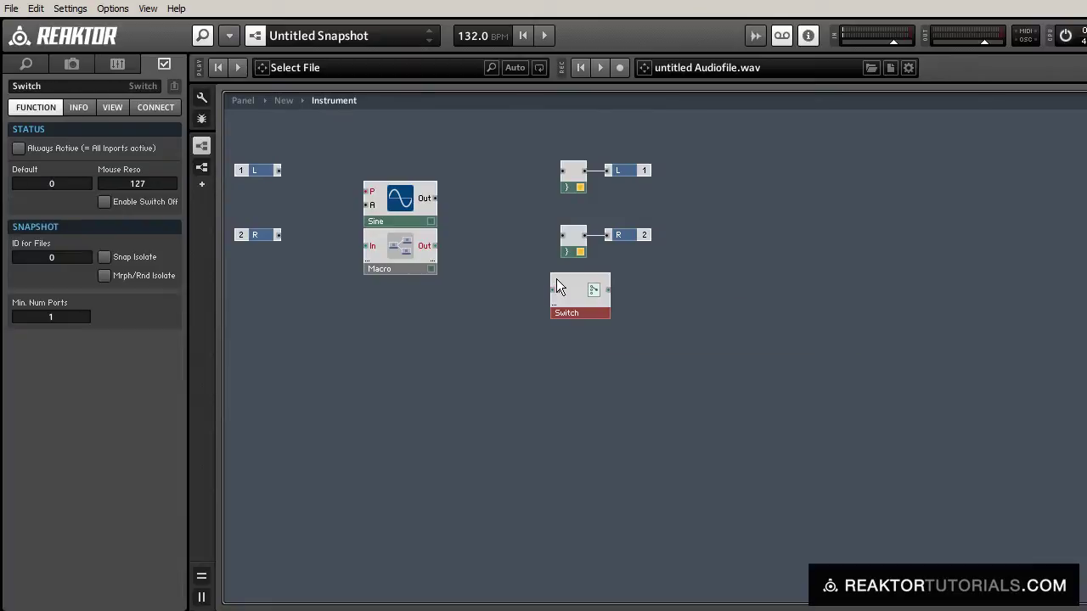
Wire the Sine and Macro into the Switch, and the Switch into the L and R outputs
{"action": "left_click_drag", "start_coordinate": [435, 198], "coordinate": [497, 222]}
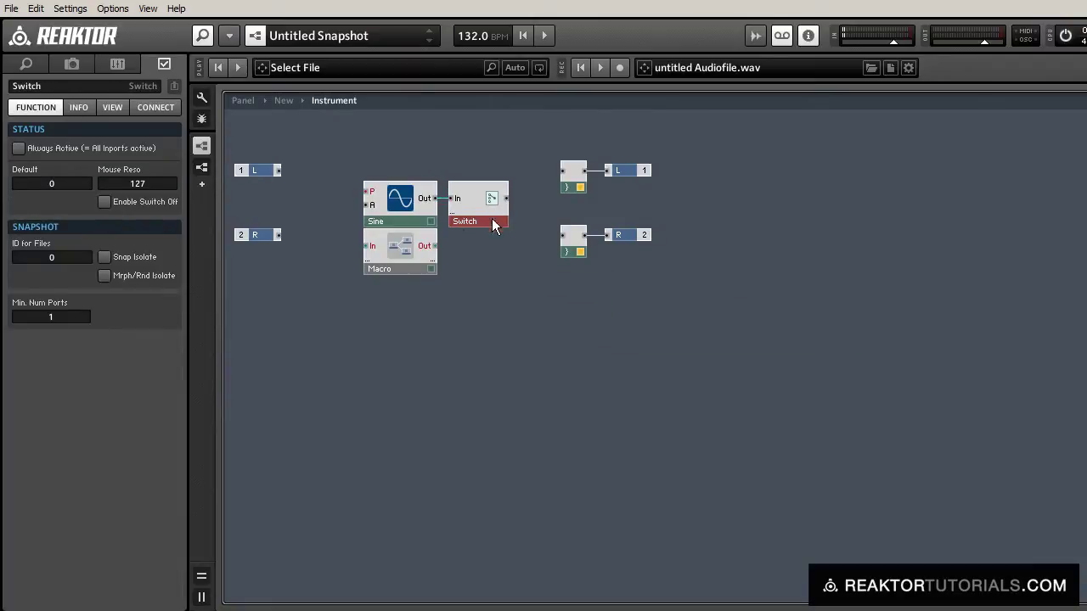
{"action": "left_click_drag", "start_coordinate": [433, 245], "coordinate": [562, 170]}
{"action": "left_click_drag", "start_coordinate": [505, 204], "coordinate": [562, 236]}
{"action": "left_click_drag", "start_coordinate": [534, 302], "coordinate": [441, 180]}
{"action": "left_click_drag", "start_coordinate": [769, 340], "coordinate": [645, 248]}
{"action": "left_click", "coordinate": [536, 298]}
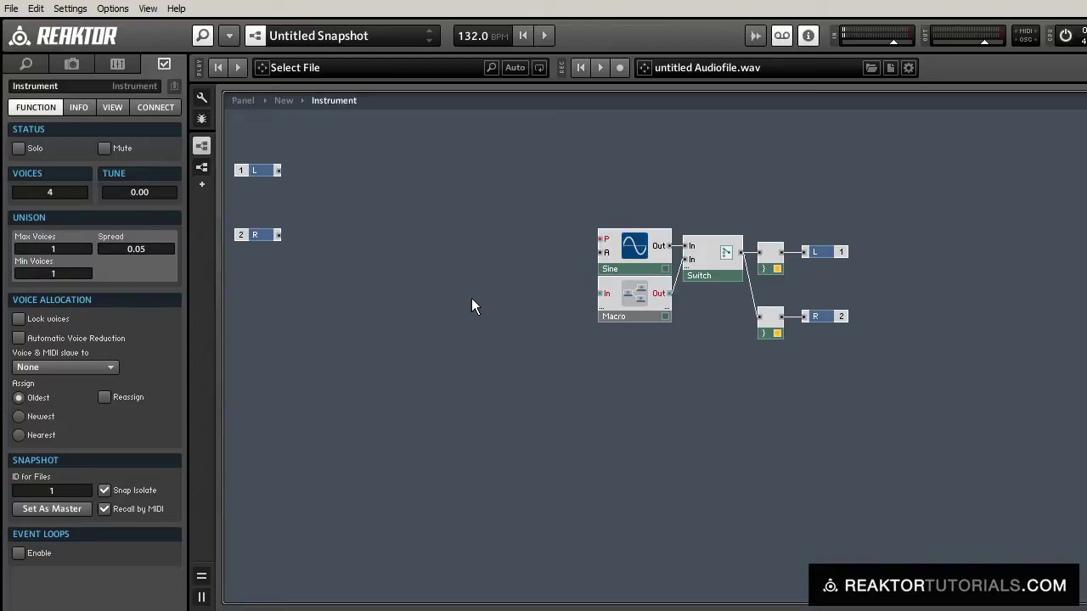
Add a Note Pitch MIDI In module wired into the Sine's P input
{"action": "double_click", "coordinate": [485, 241]}
{"action": "type", "text": "note pit"}
{"action": "key", "text": "Return"}
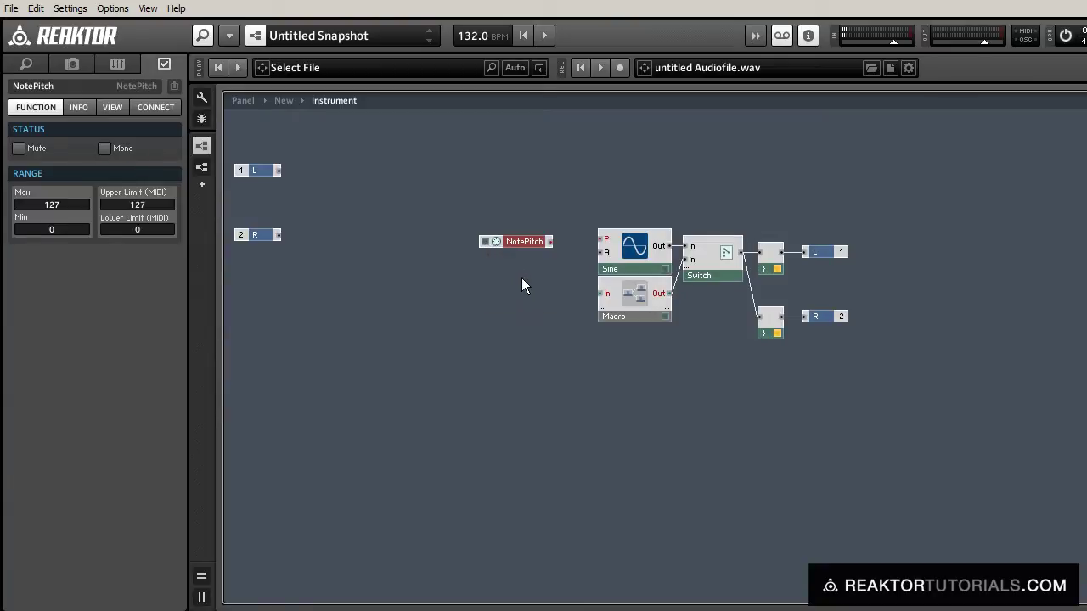
{"action": "left_click", "coordinate": [521, 277]}
{"action": "left_click_drag", "start_coordinate": [550, 242], "coordinate": [605, 249]}
{"action": "left_click_drag", "start_coordinate": [524, 245], "coordinate": [534, 241]}
Add a Gate MIDI In to the Sine's A, and wire NotePitch and Gate into the Macro as P and A
{"action": "left_click", "coordinate": [528, 263]}
{"action": "double_click", "coordinate": [527, 264]}
{"action": "type", "text": "gate"}
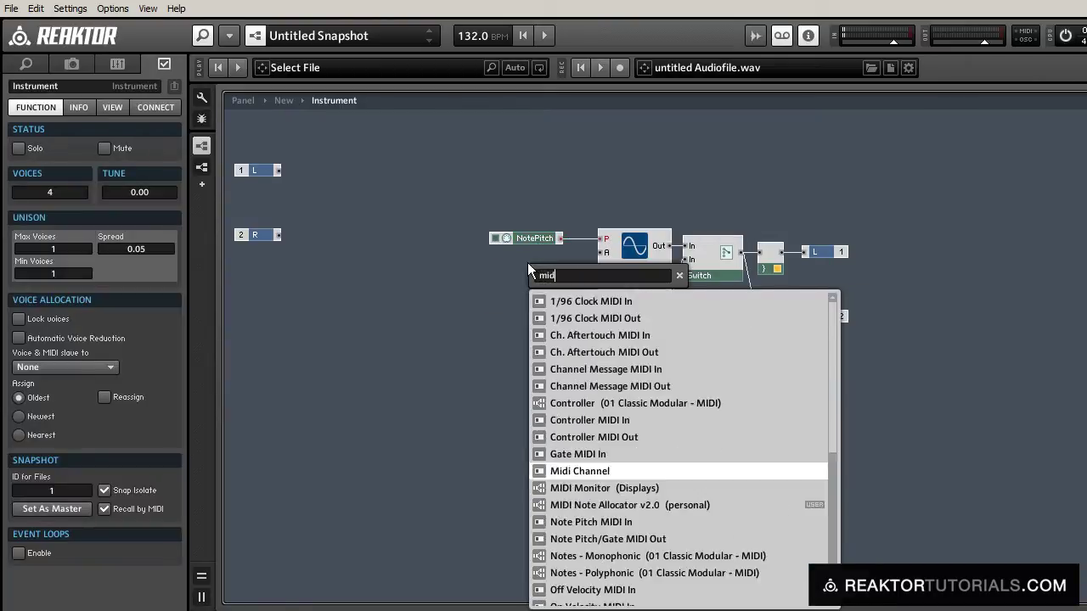
{"action": "key", "text": "Return"}
{"action": "left_click_drag", "start_coordinate": [528, 262], "coordinate": [490, 250]}
{"action": "left_click_drag", "start_coordinate": [560, 253], "coordinate": [601, 252]}
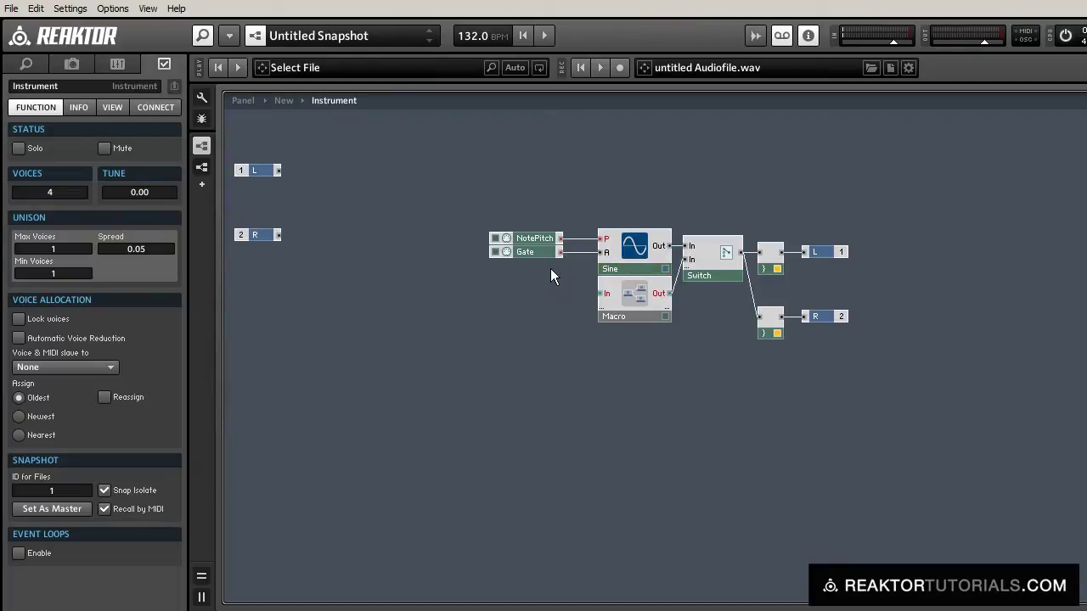
{"action": "left_click_drag", "start_coordinate": [560, 239], "coordinate": [603, 294]}
{"action": "left_click_drag", "start_coordinate": [560, 252], "coordinate": [604, 300]}
Inside the Macro, lower the A input port and add a Ramp Osc module
{"action": "double_click", "coordinate": [629, 296]}
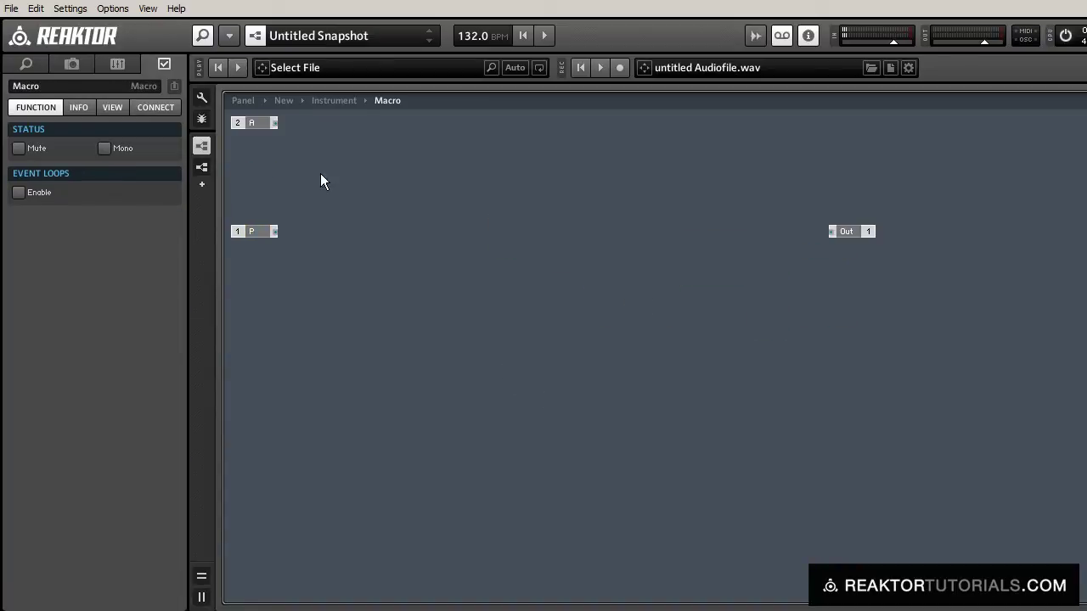
{"action": "left_click_drag", "start_coordinate": [257, 139], "coordinate": [668, 386]}
{"action": "left_click", "coordinate": [552, 368]}
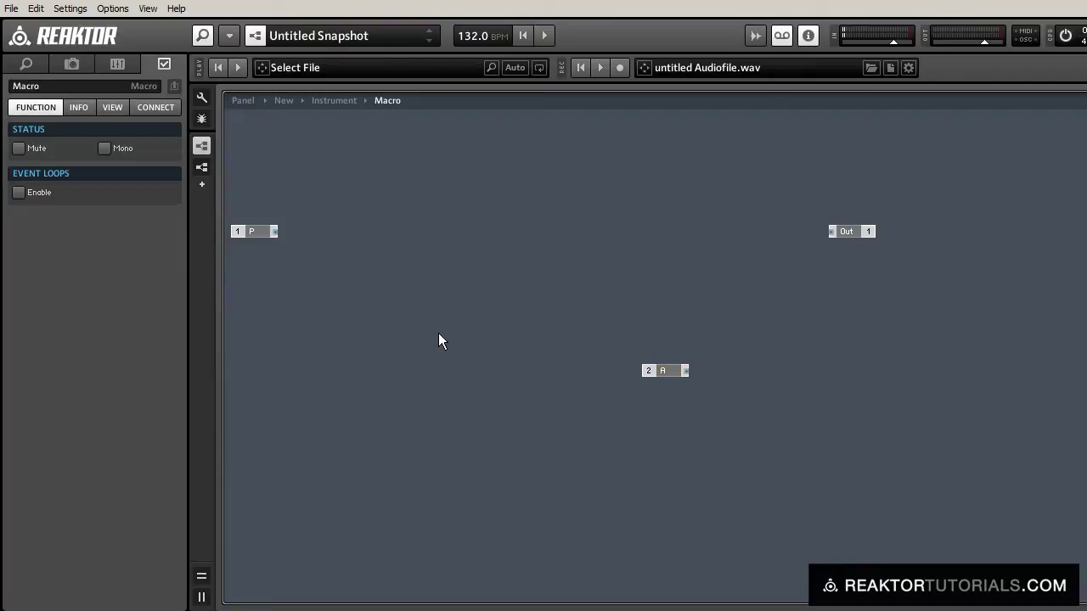
{"action": "double_click", "coordinate": [438, 333]}
{"action": "type", "text": "ramp"}
{"action": "key", "text": "Return"}
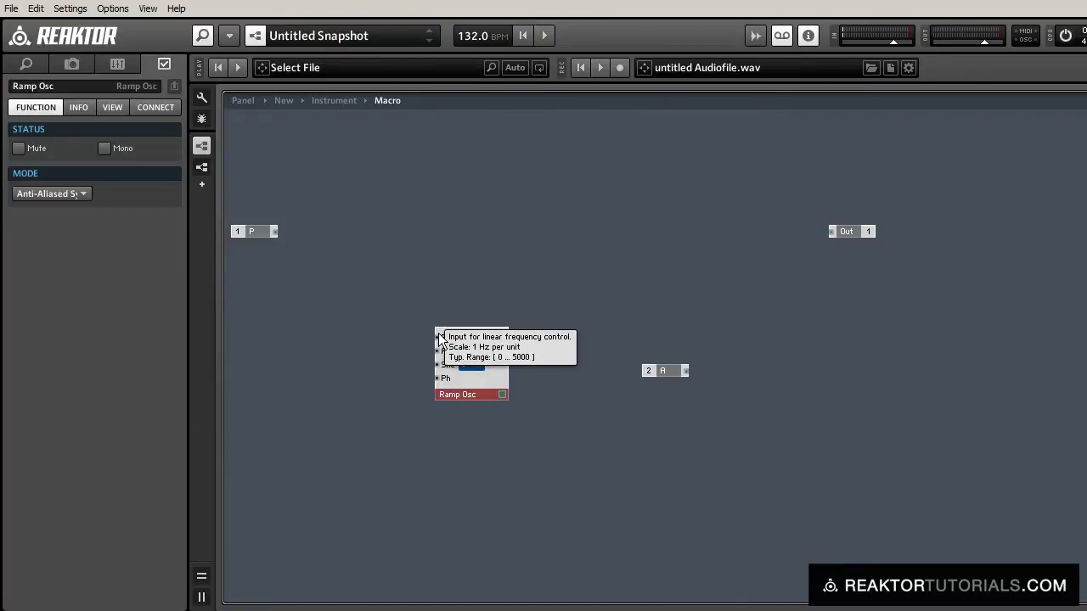
{"action": "left_click_drag", "start_coordinate": [477, 389], "coordinate": [488, 304]}
Drive the Ramp Osc frequency from P through an Expon. (F) converter
{"action": "left_click", "coordinate": [262, 237]}
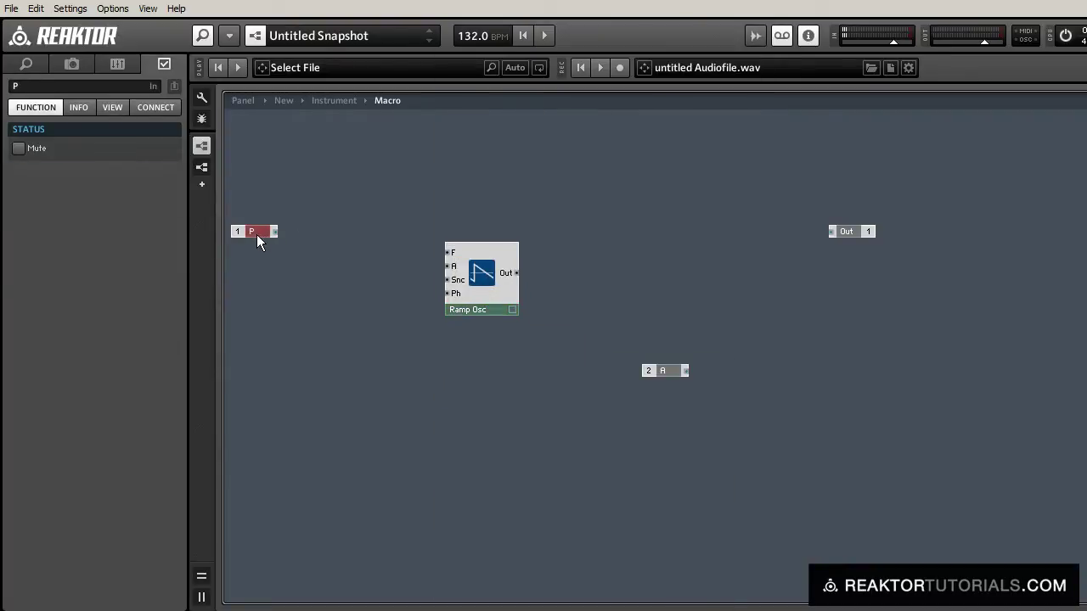
{"action": "left_click", "coordinate": [435, 276]}
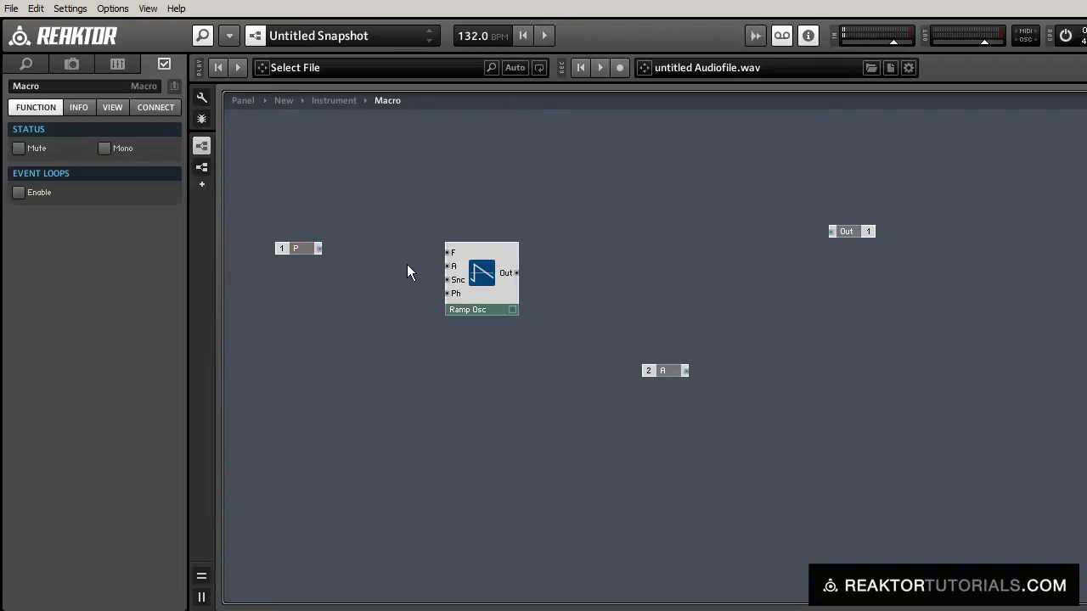
{"action": "double_click", "coordinate": [407, 266]}
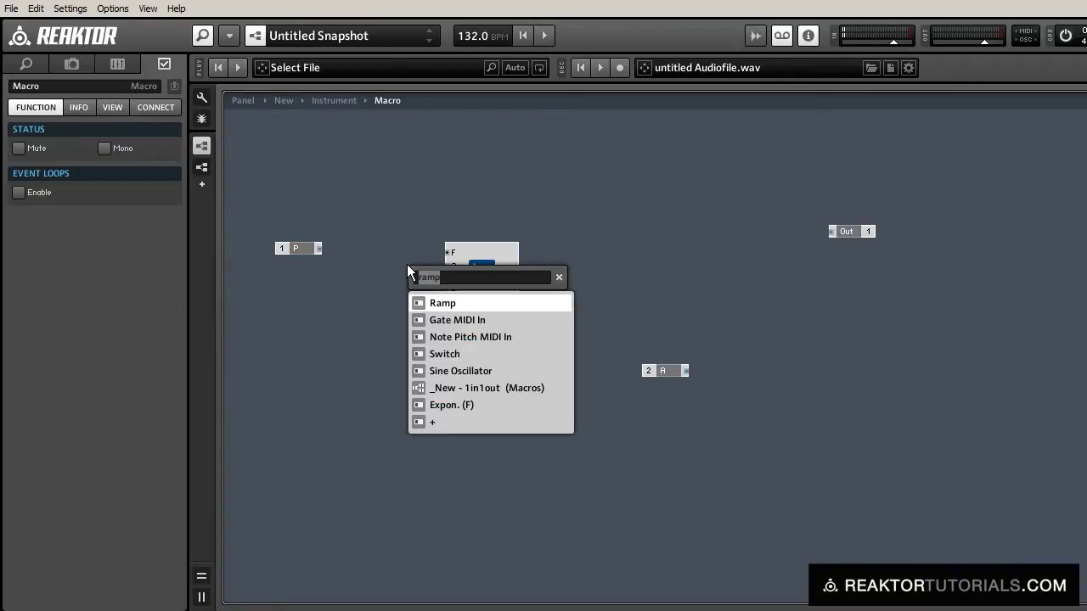
{"action": "type", "text": "expo"}
{"action": "key", "text": "Down"}
{"action": "key", "text": "Return"}
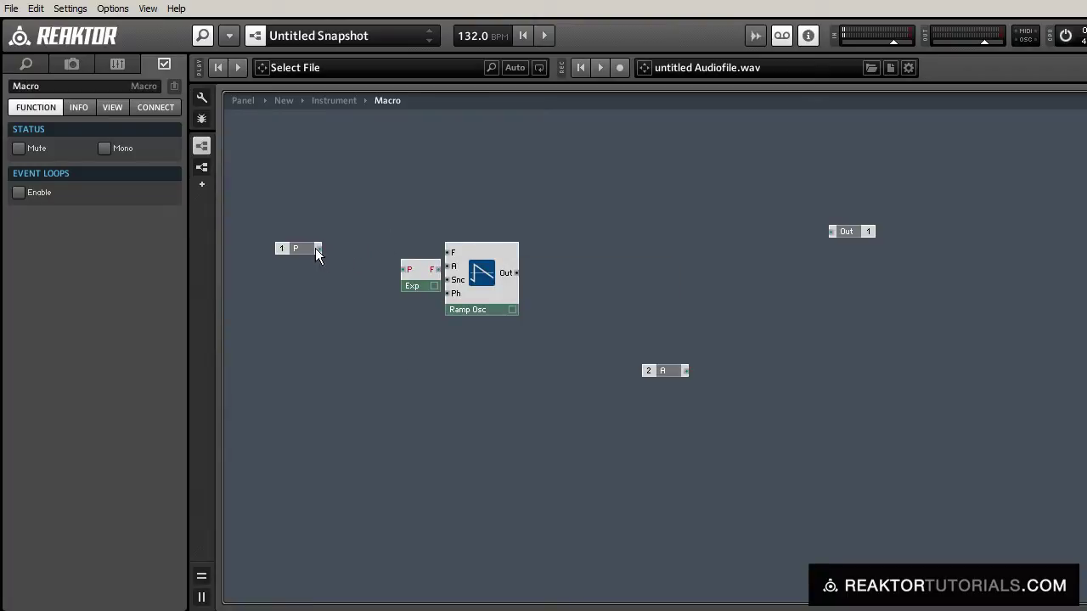
{"action": "mouse_move", "coordinate": [416, 280]}
{"action": "left_mouse_down"}
{"action": "mouse_move", "coordinate": [399, 265]}
{"action": "mouse_move", "coordinate": [454, 254]}
{"action": "mouse_move", "coordinate": [401, 264]}
{"action": "left_mouse_up"}
{"action": "left_click_drag", "start_coordinate": [295, 249], "coordinate": [342, 249]}
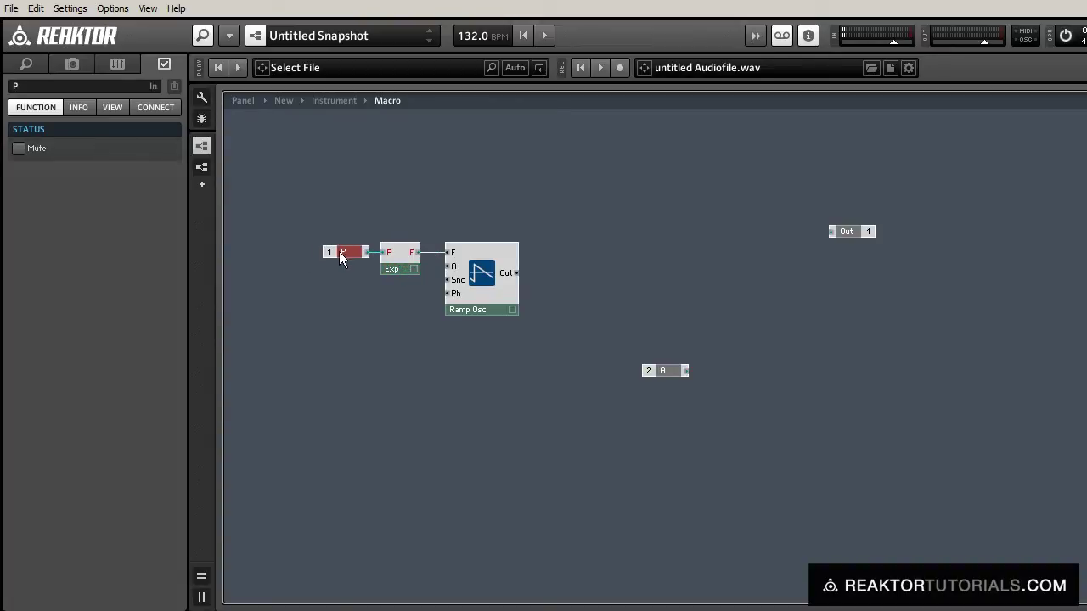
Feed a constant 1 into the Ramp Osc's A input
{"action": "right_click", "coordinate": [451, 268]}
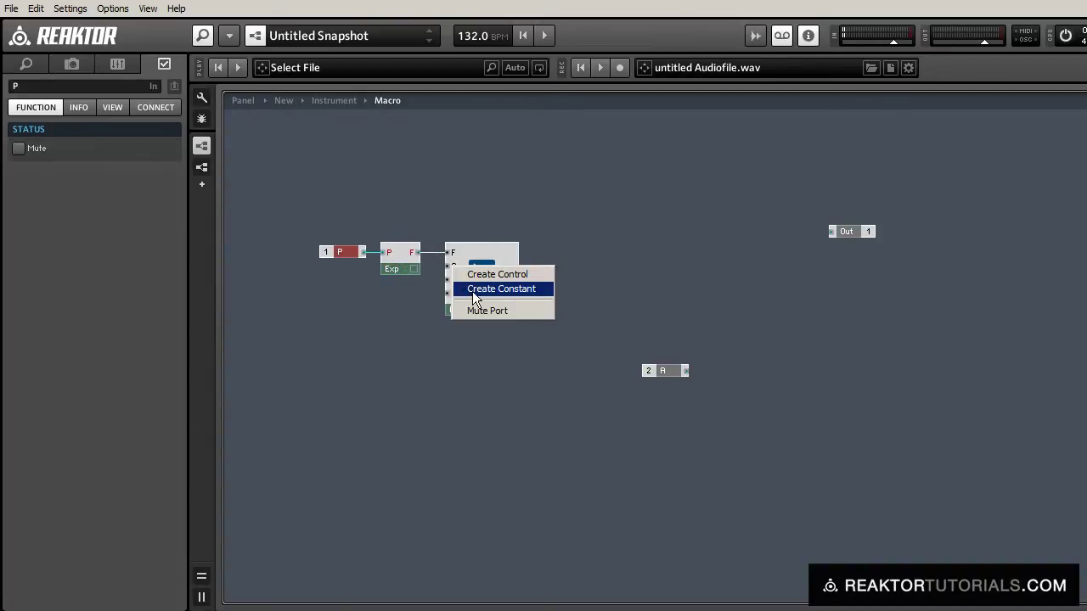
{"action": "left_click", "coordinate": [473, 290]}
{"action": "left_click_drag", "start_coordinate": [389, 268], "coordinate": [350, 269]}
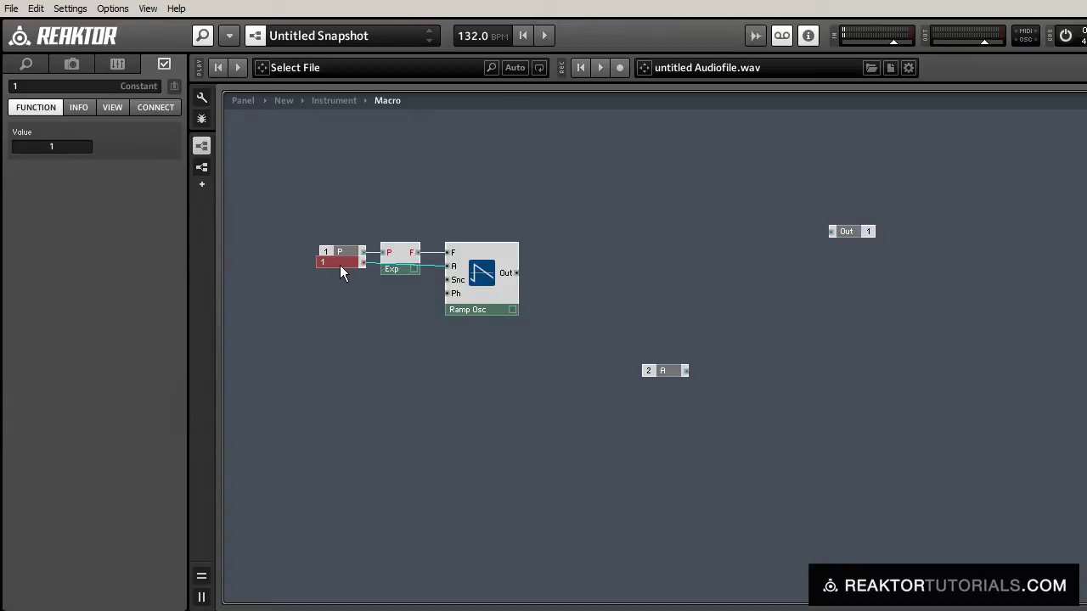
{"action": "left_click", "coordinate": [342, 285]}
Add a Gate MIDI In wired to the Ramp Osc's Snc input and tidy the input modules
{"action": "double_click", "coordinate": [342, 287]}
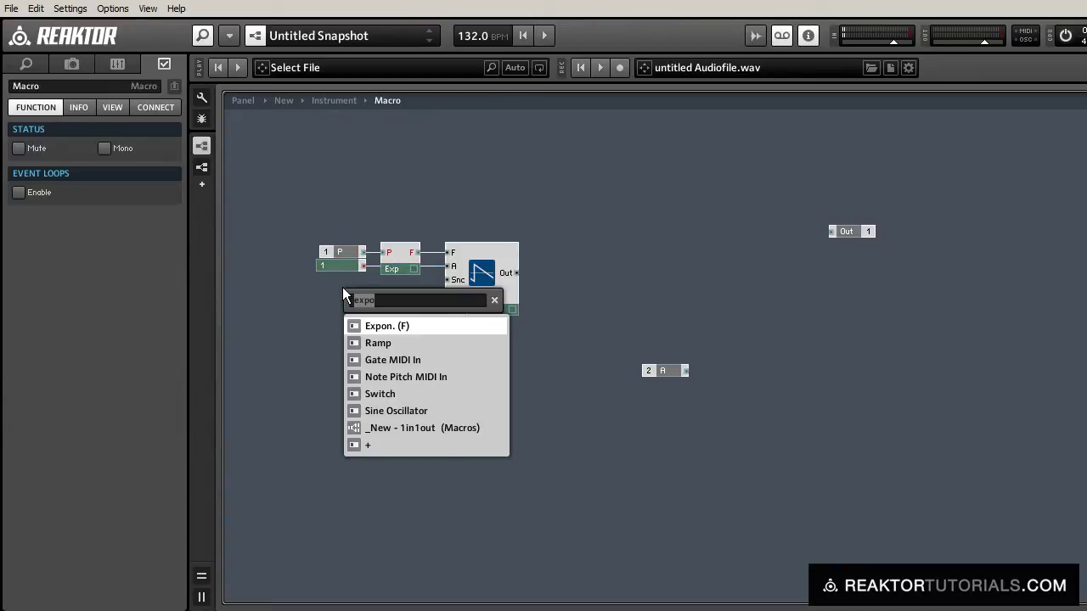
{"action": "type", "text": "midi gat"}
{"action": "key", "text": "Return"}
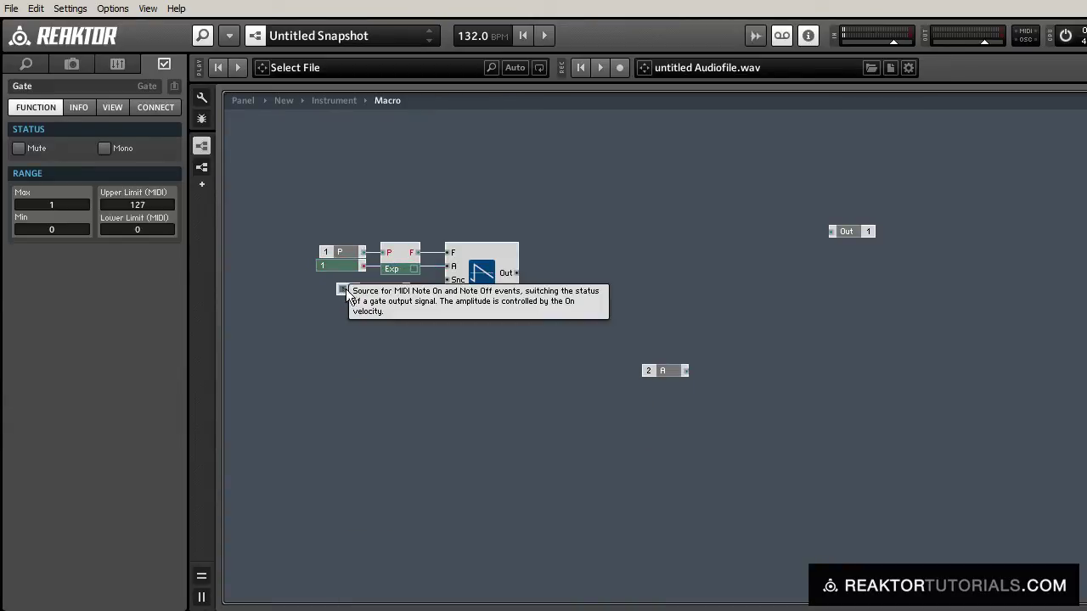
{"action": "left_click", "coordinate": [396, 303]}
{"action": "left_click_drag", "start_coordinate": [406, 290], "coordinate": [448, 282]}
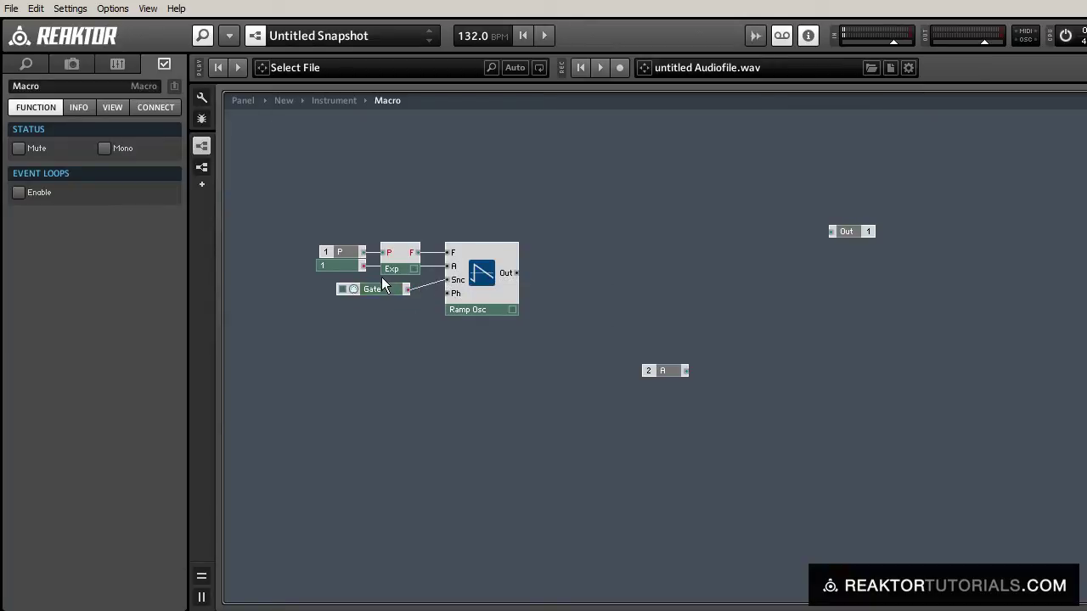
{"action": "left_click_drag", "start_coordinate": [380, 293], "coordinate": [334, 278]}
{"action": "left_click_drag", "start_coordinate": [306, 230], "coordinate": [351, 282]}
{"action": "left_click", "coordinate": [384, 311]}
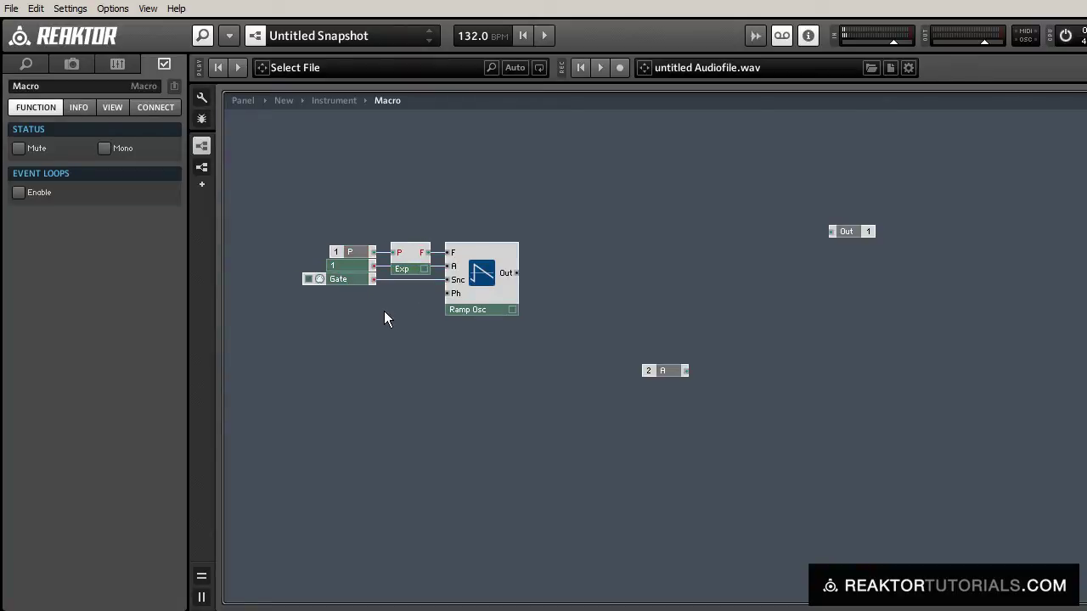
Add a Sine module fed by the Ramp Osc output
{"action": "double_click", "coordinate": [681, 325]}
{"action": "type", "text": "sine osc"}
{"action": "key", "text": "Down"}
{"action": "key", "text": "Down"}
{"action": "key", "text": "Down"}
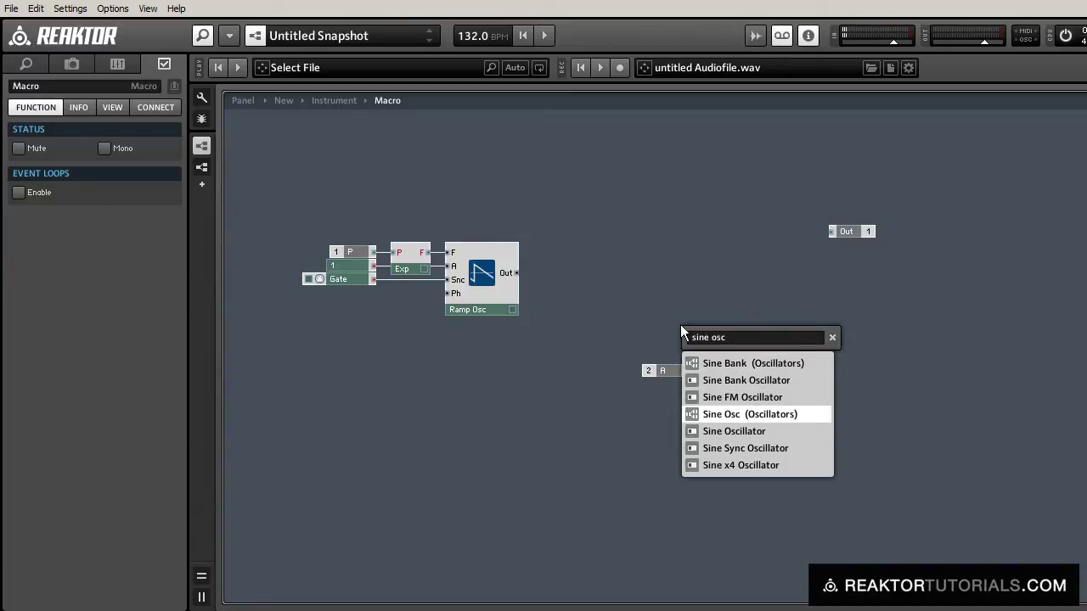
{"action": "key", "text": "BackSpace"}
{"action": "key", "text": "BackSpace"}
{"action": "key", "text": "BackSpace"}
{"action": "key", "text": "BackSpace"}
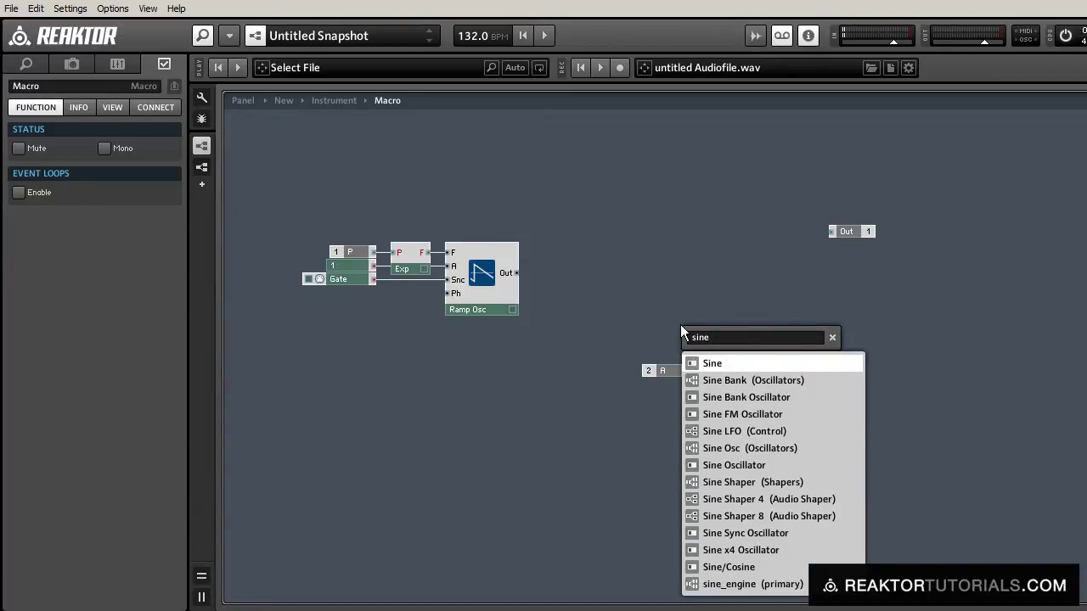
{"action": "key", "text": "Return"}
{"action": "left_click_drag", "start_coordinate": [512, 274], "coordinate": [607, 291]}
{"action": "left_click", "coordinate": [661, 343]}
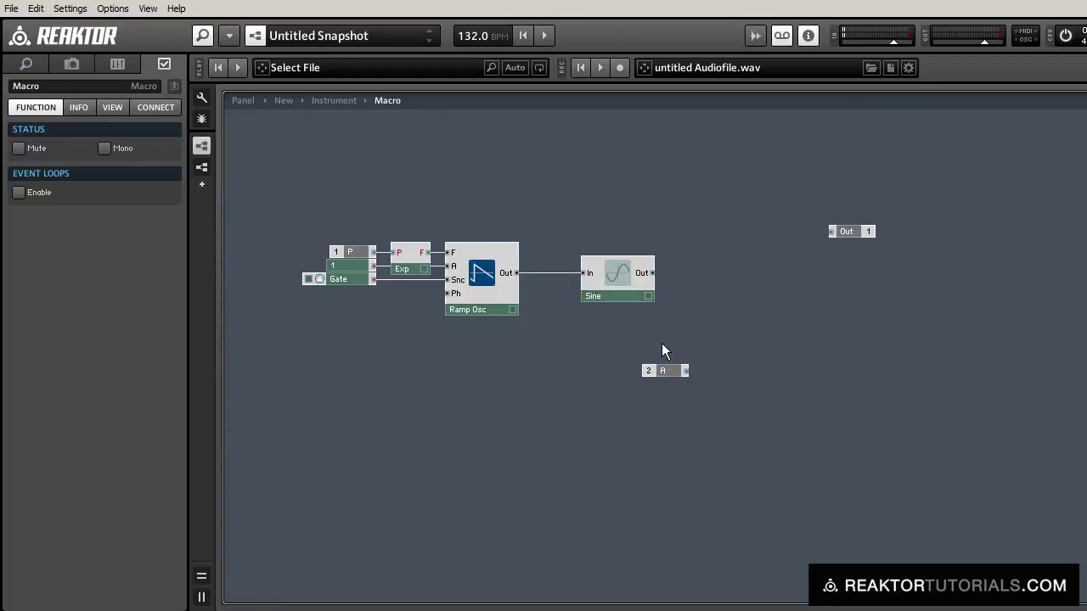
Multiply the Sine output by the A input with a Multiply (X) module, then return to the Instrument level
{"action": "double_click", "coordinate": [662, 343]}
{"action": "type", "text": "x"}
{"action": "key", "text": "Return"}
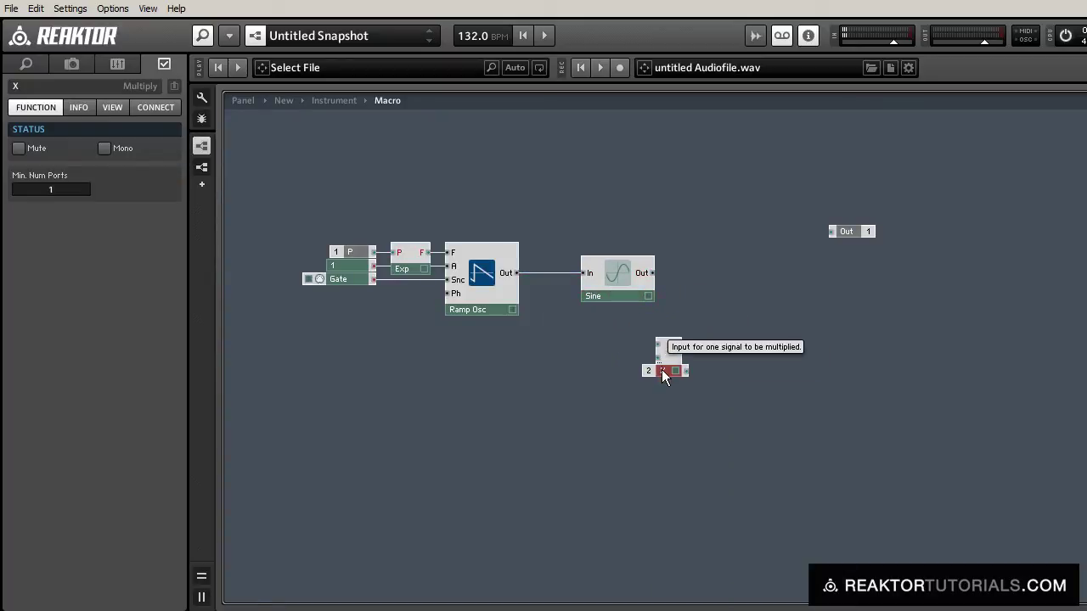
{"action": "left_click_drag", "start_coordinate": [663, 376], "coordinate": [717, 304]}
{"action": "left_click_drag", "start_coordinate": [652, 273], "coordinate": [740, 299]}
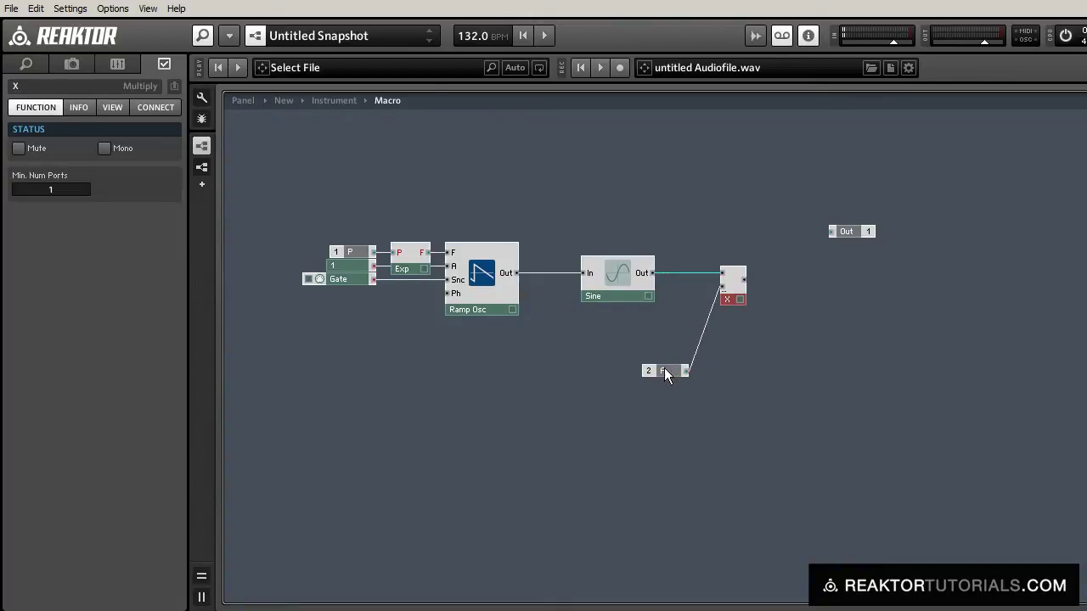
{"action": "left_click_drag", "start_coordinate": [664, 368], "coordinate": [781, 275]}
{"action": "double_click", "coordinate": [667, 223]}
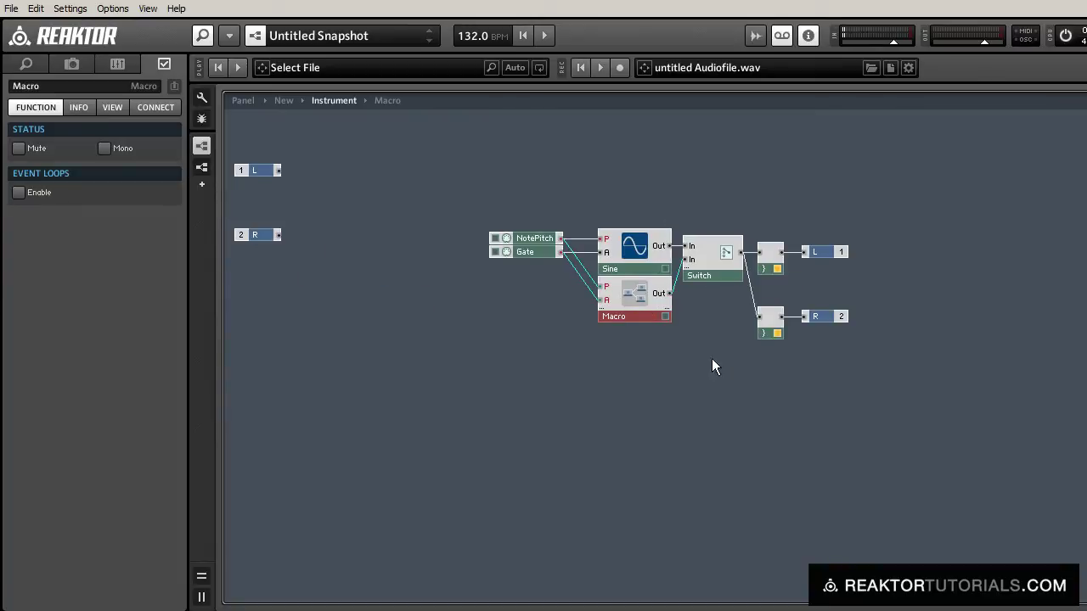
On the panel, make the Macro invisible and hide the Switch label
{"action": "left_click", "coordinate": [244, 100]}
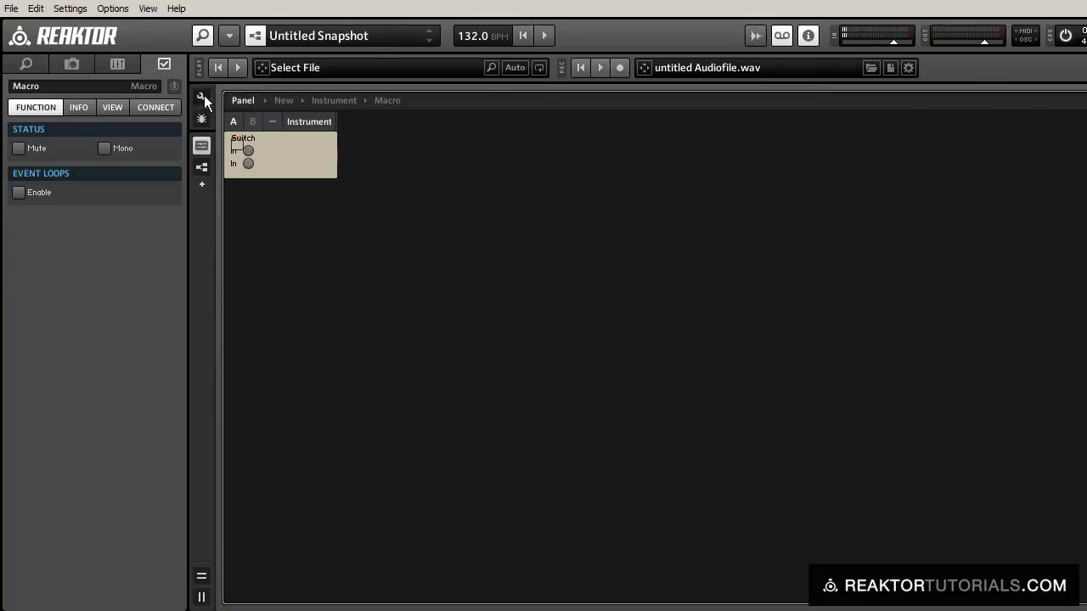
{"action": "left_click", "coordinate": [260, 163]}
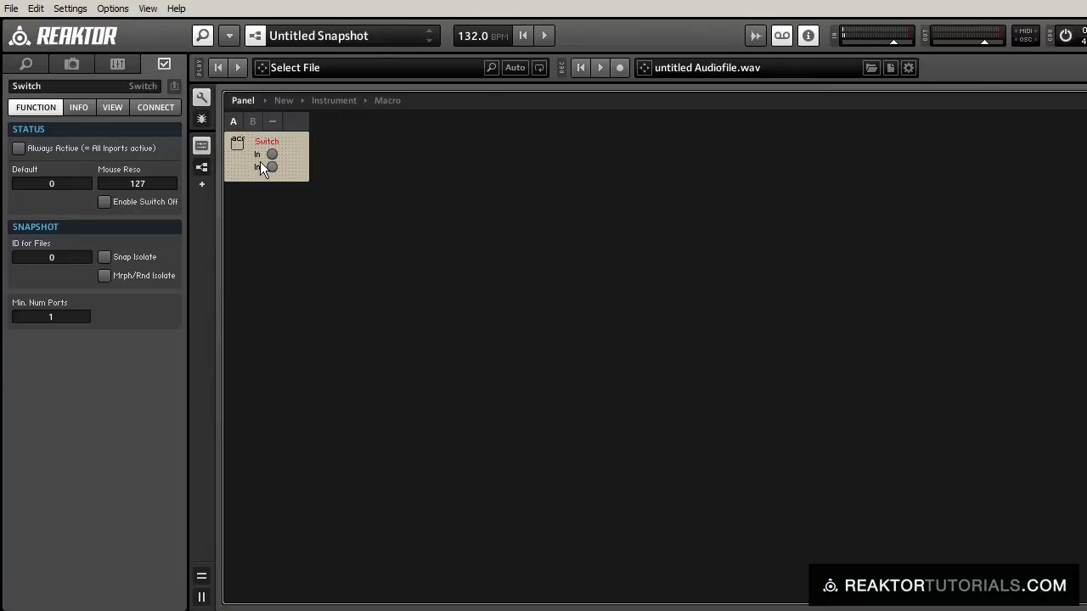
{"action": "left_click", "coordinate": [201, 99]}
{"action": "left_click", "coordinate": [113, 107]}
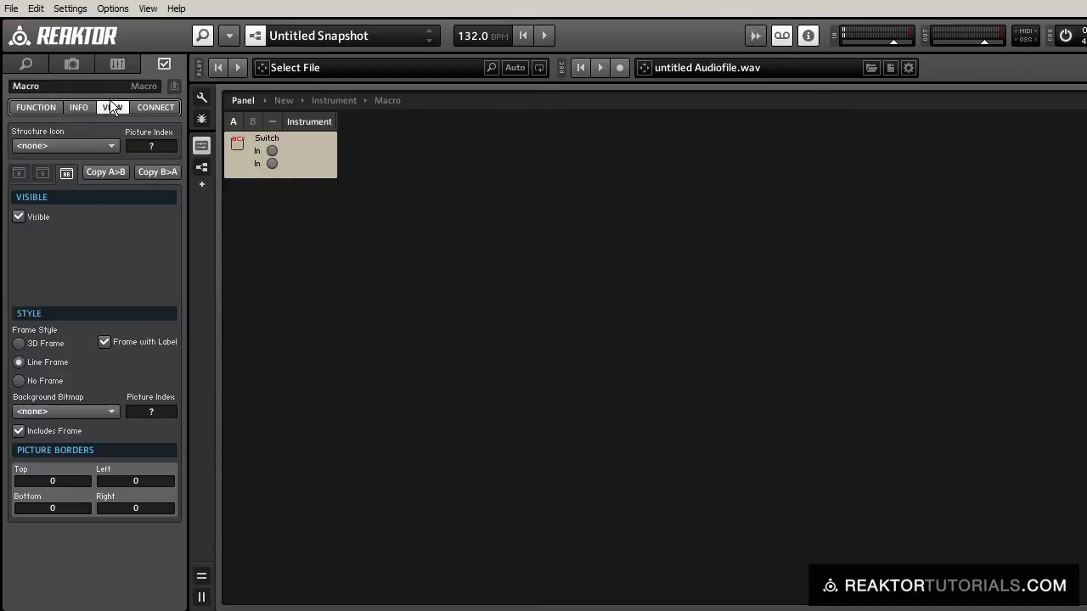
{"action": "left_click", "coordinate": [32, 214]}
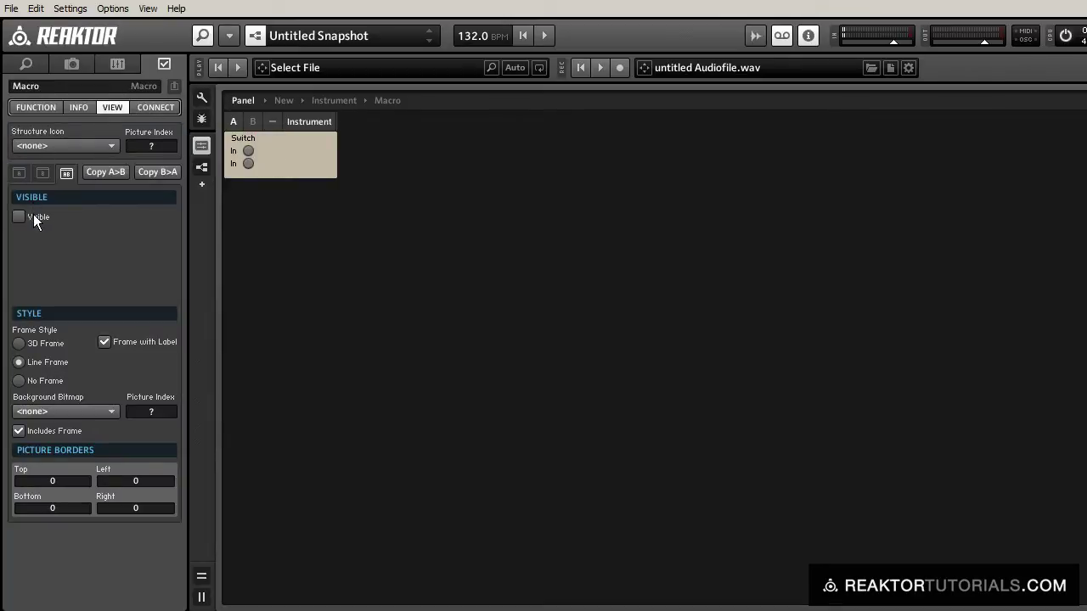
{"action": "left_click", "coordinate": [228, 138]}
{"action": "left_click", "coordinate": [119, 180]}
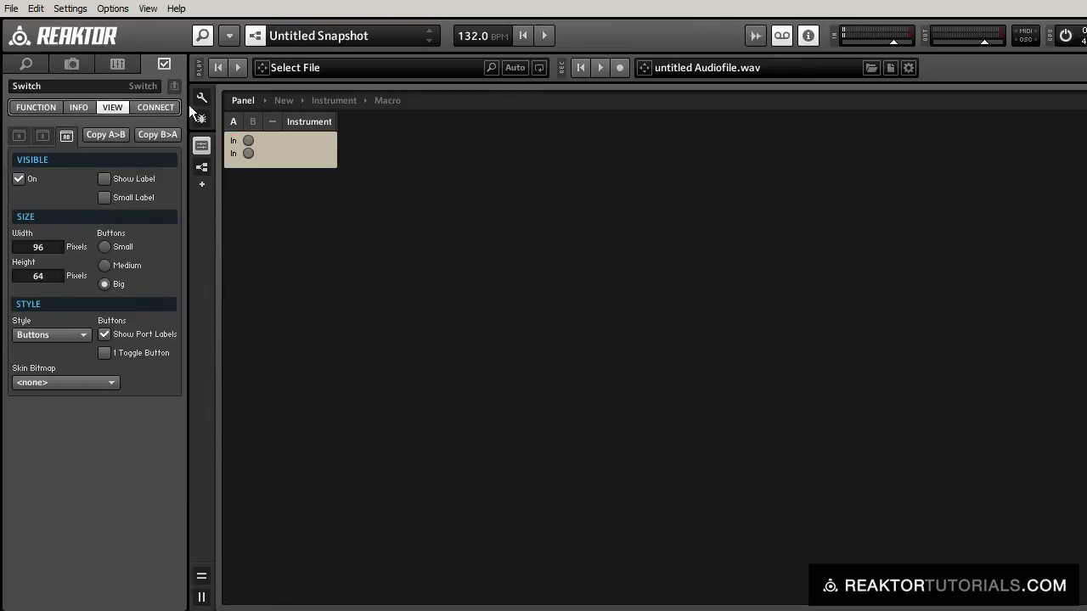
Toggle the panel Switch between its first and second inputs
{"action": "left_click", "coordinate": [233, 140]}
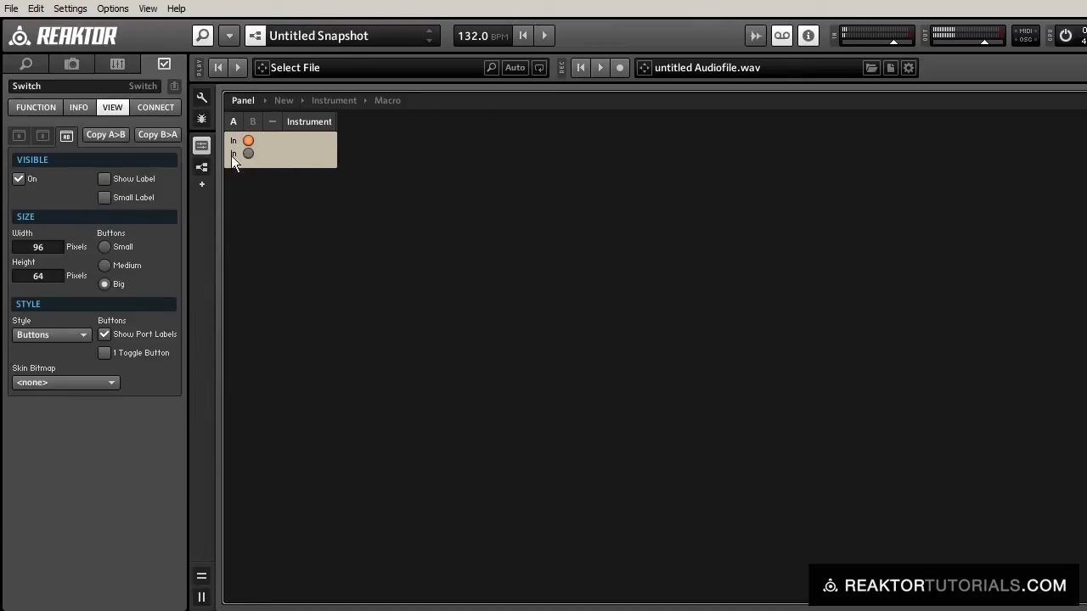
{"action": "left_click", "coordinate": [247, 154]}
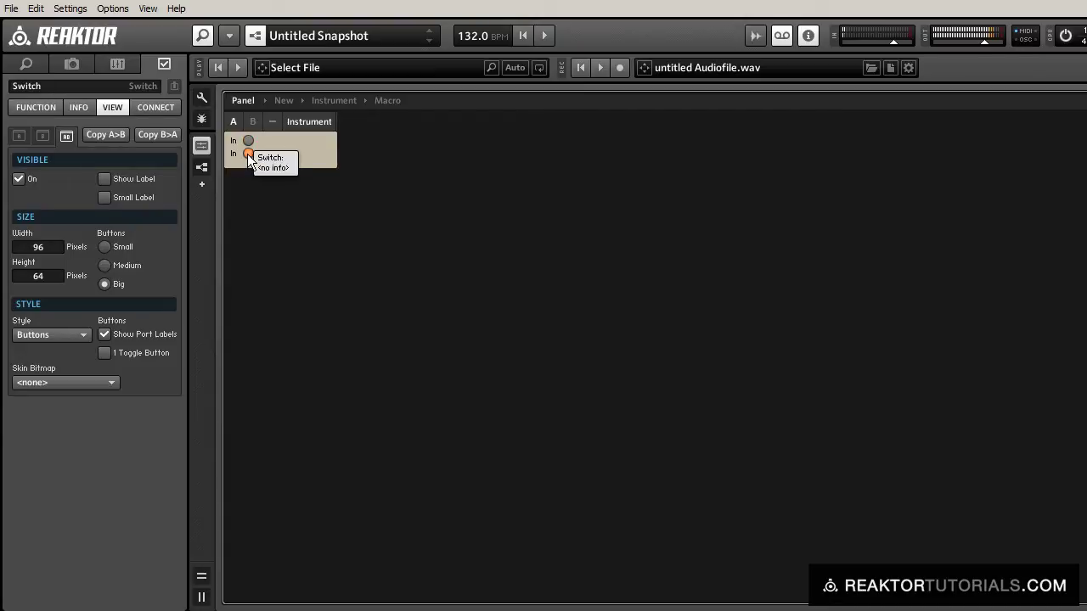
{"action": "left_click", "coordinate": [248, 141]}
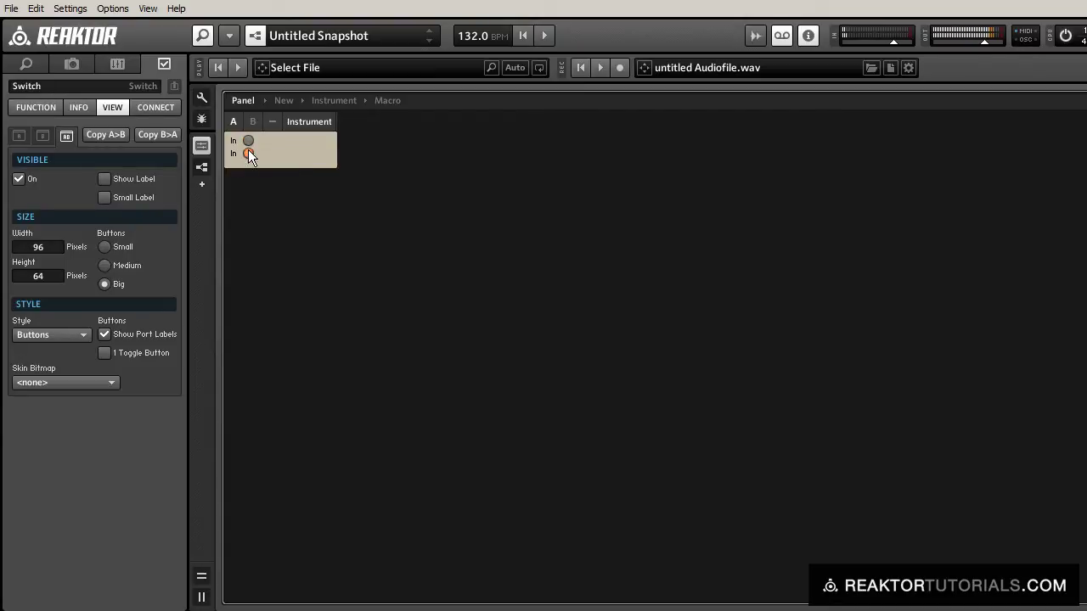
{"action": "left_click", "coordinate": [246, 144]}
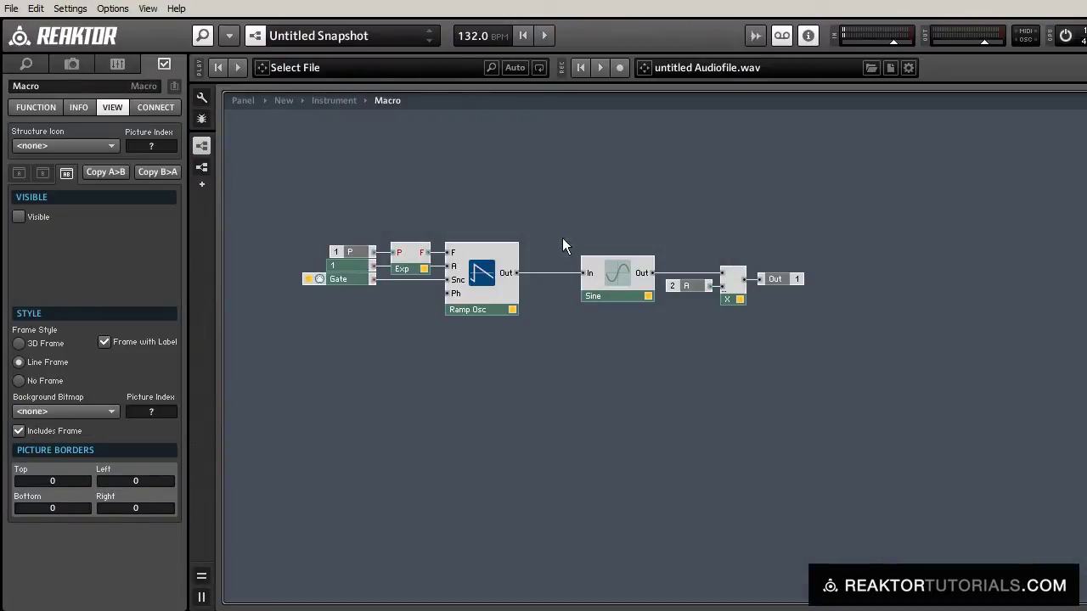
Insert an Add (+) module and shift the Sine, A, Multiply and Out chain right
{"action": "double_click", "coordinate": [539, 335]}
{"action": "key", "text": "Return"}
{"action": "left_click_drag", "start_coordinate": [611, 224], "coordinate": [815, 321]}
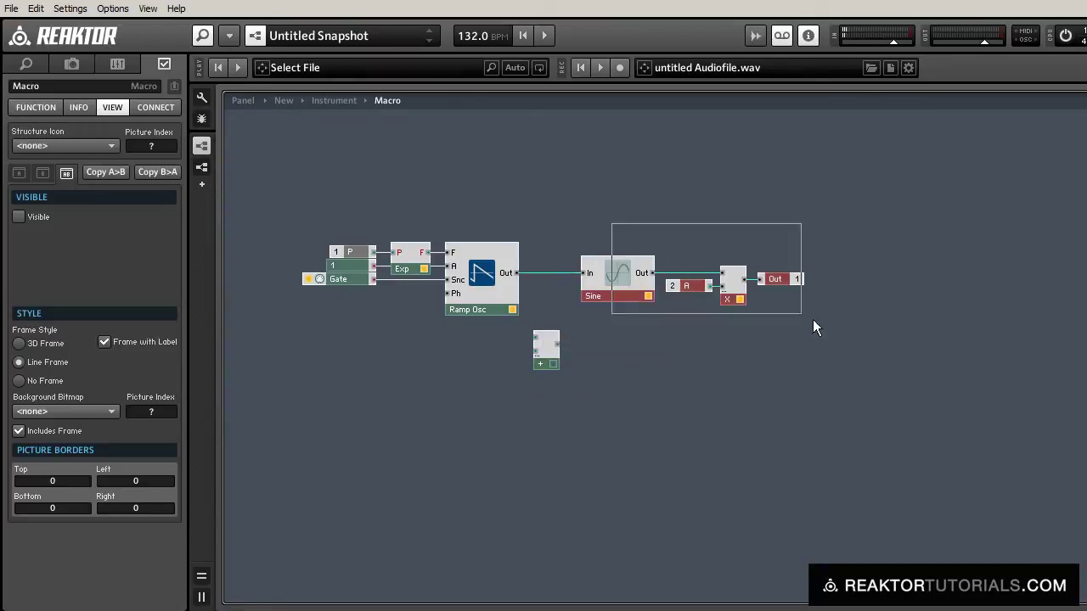
{"action": "left_click_drag", "start_coordinate": [628, 295], "coordinate": [770, 293]}
{"action": "left_click", "coordinate": [751, 355]}
Add a new In Port named PhM left of the Add module
{"action": "double_click", "coordinate": [752, 359]}
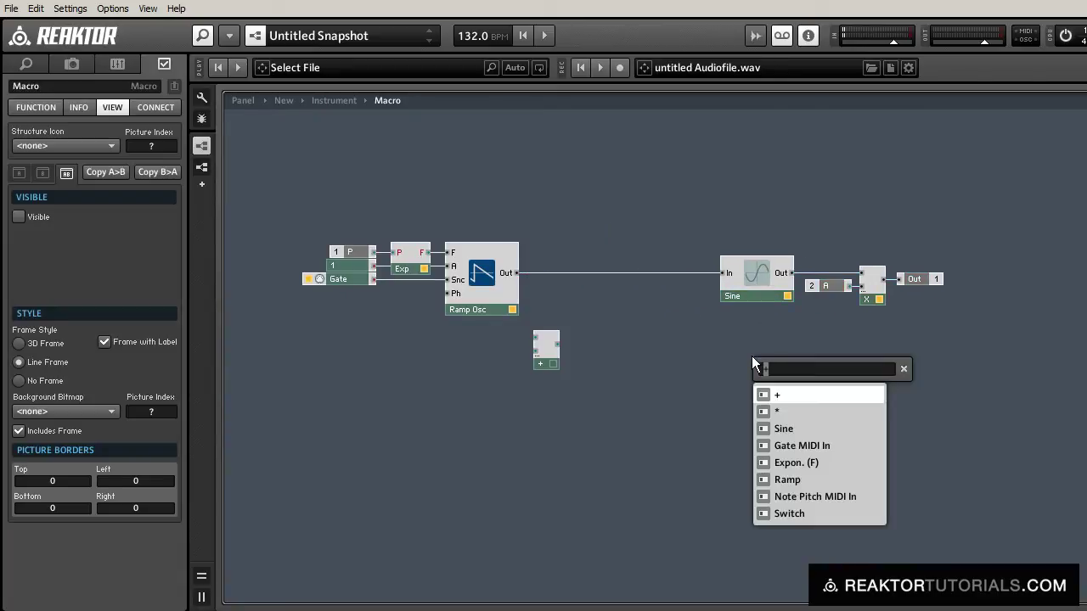
{"action": "type", "text": "in"}
{"action": "key", "text": "Return"}
{"action": "left_click_drag", "start_coordinate": [752, 356], "coordinate": [477, 348]}
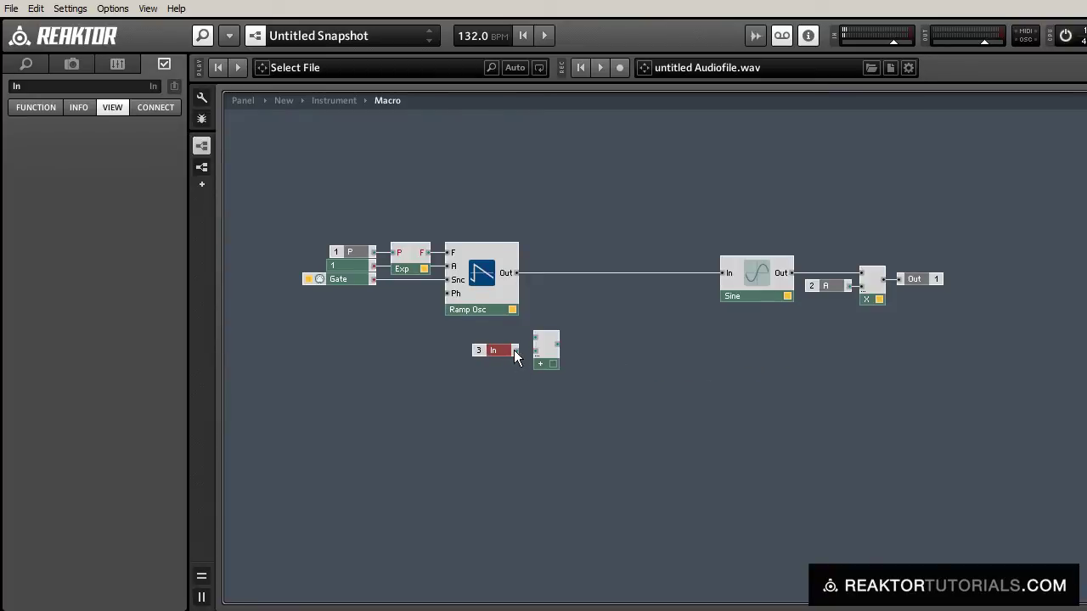
{"action": "left_click", "coordinate": [26, 86]}
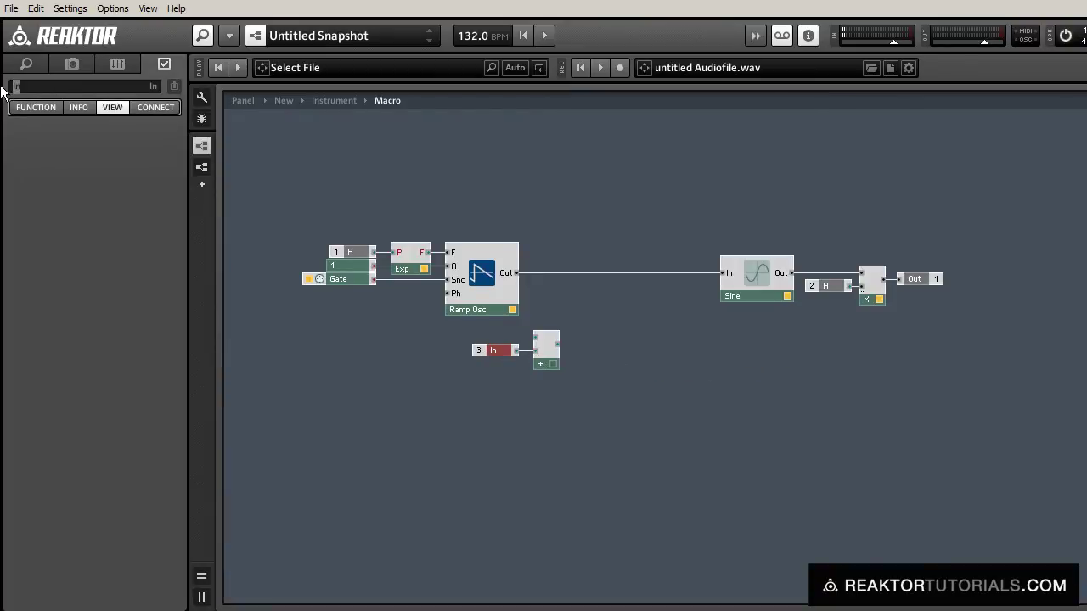
{"action": "type", "text": "PhM"}
{"action": "key", "text": "Return"}
Wire the Ramp Osc output into the Add and place PhM and Add beside the oscillator
{"action": "left_click_drag", "start_coordinate": [516, 273], "coordinate": [535, 338]}
{"action": "left_click_drag", "start_coordinate": [584, 386], "coordinate": [586, 302]}
{"action": "left_click", "coordinate": [577, 322]}
{"action": "left_click", "coordinate": [543, 320]}
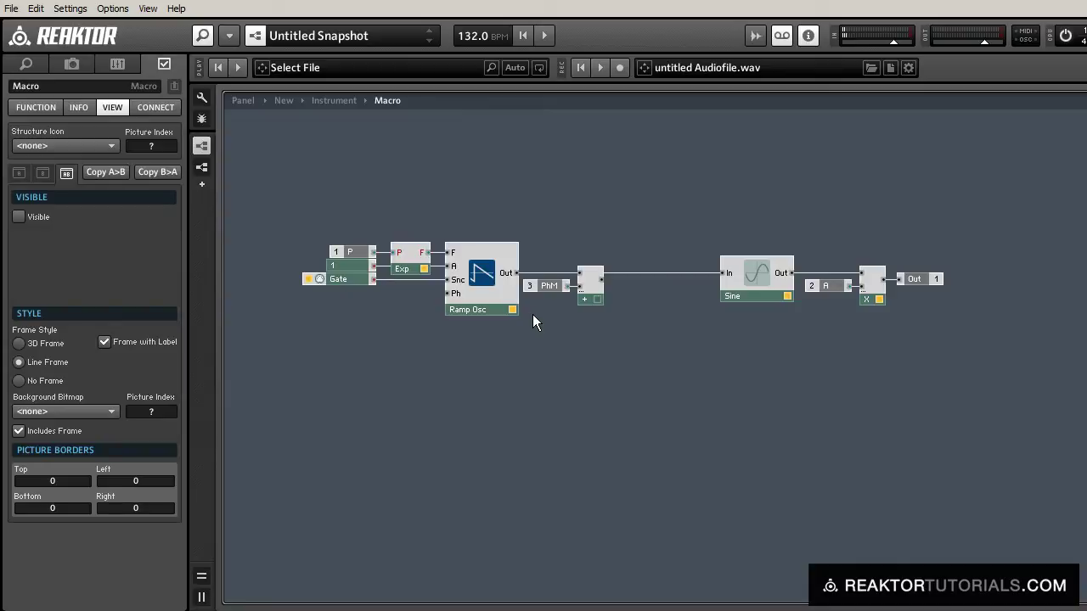
Add a Modulo module fed by the Add output on A and a constant 1 on B
{"action": "double_click", "coordinate": [677, 320]}
{"action": "type", "text": "modulo"}
{"action": "key", "text": "Return"}
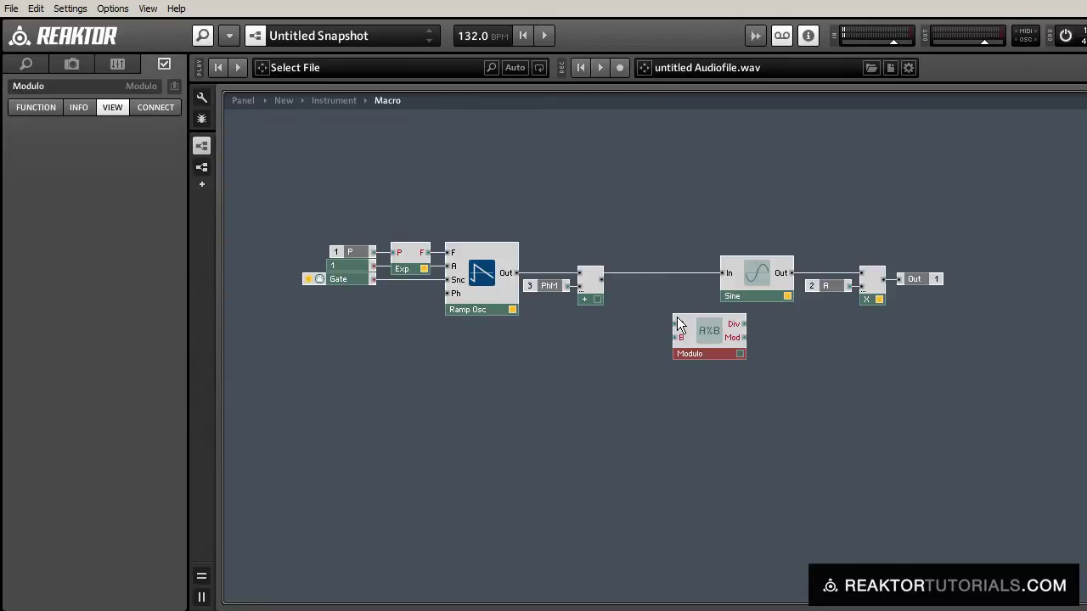
{"action": "left_click_drag", "start_coordinate": [604, 281], "coordinate": [678, 293]}
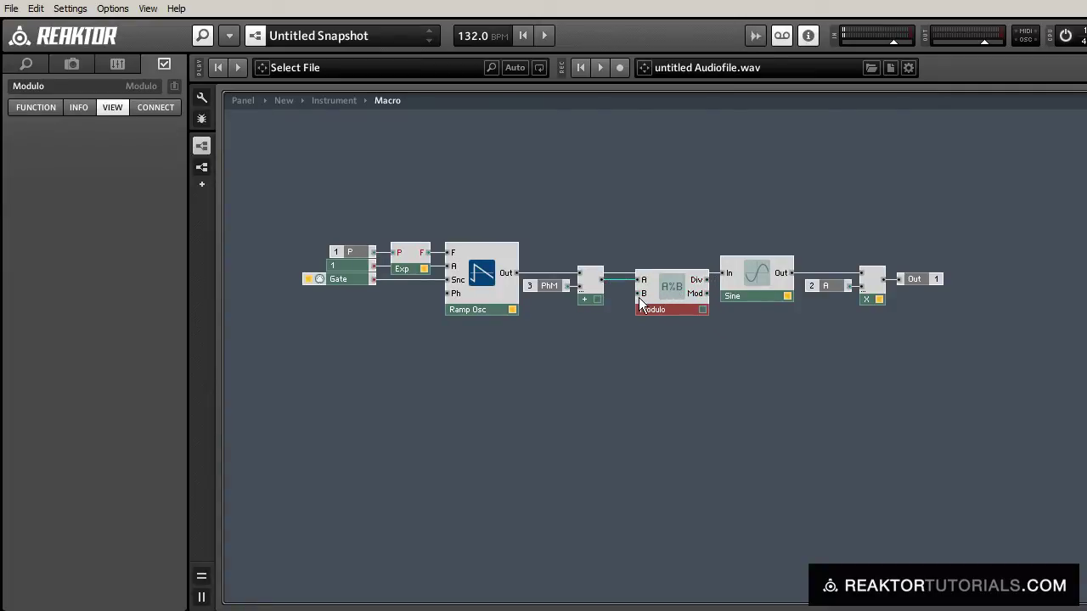
{"action": "right_click", "coordinate": [639, 295]}
{"action": "left_click", "coordinate": [671, 320]}
{"action": "left_click_drag", "start_coordinate": [562, 291], "coordinate": [532, 297]}
{"action": "left_click_drag", "start_coordinate": [663, 312], "coordinate": [654, 316]}
{"action": "left_click", "coordinate": [655, 342]}
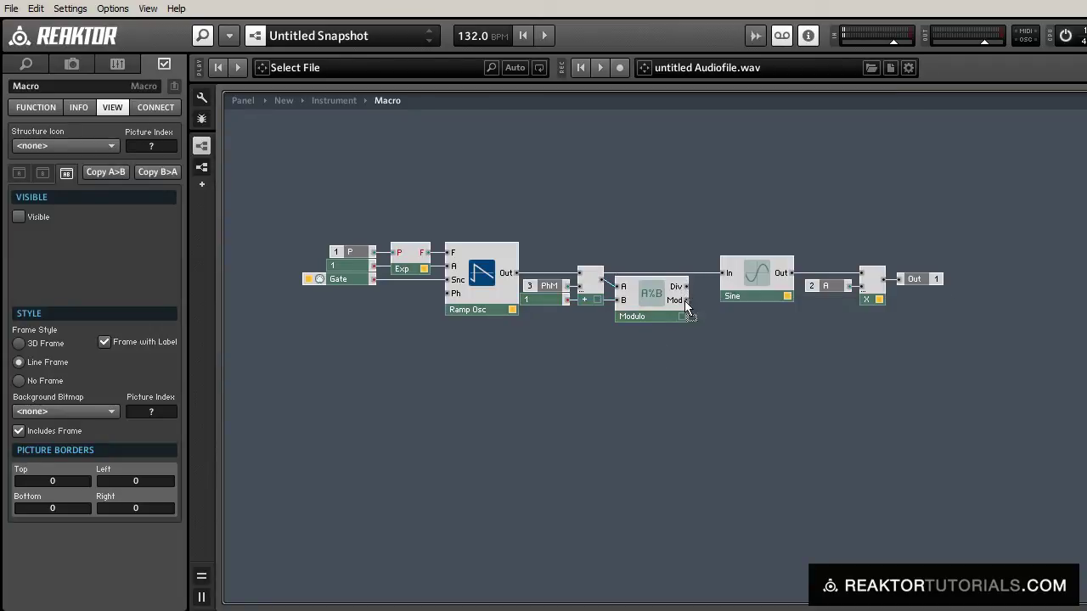
Route Modulo's Mod output into the Sine and realign the output chain beside it
{"action": "left_click_drag", "start_coordinate": [686, 300], "coordinate": [725, 273]}
{"action": "left_click_drag", "start_coordinate": [708, 202], "coordinate": [1004, 336]}
{"action": "left_click_drag", "start_coordinate": [749, 272], "coordinate": [747, 307]}
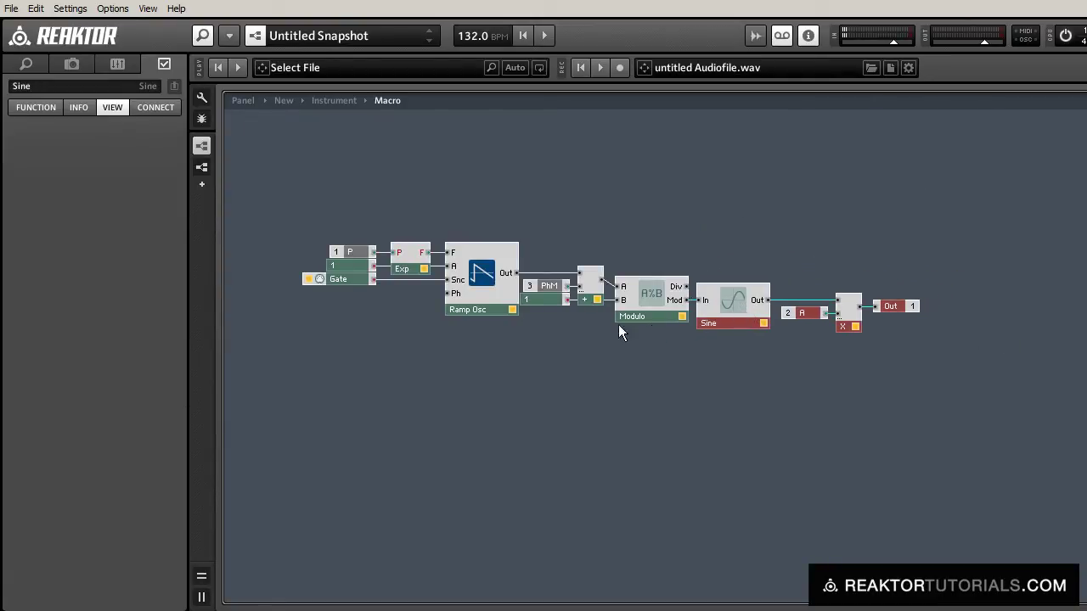
{"action": "left_click", "coordinate": [589, 338]}
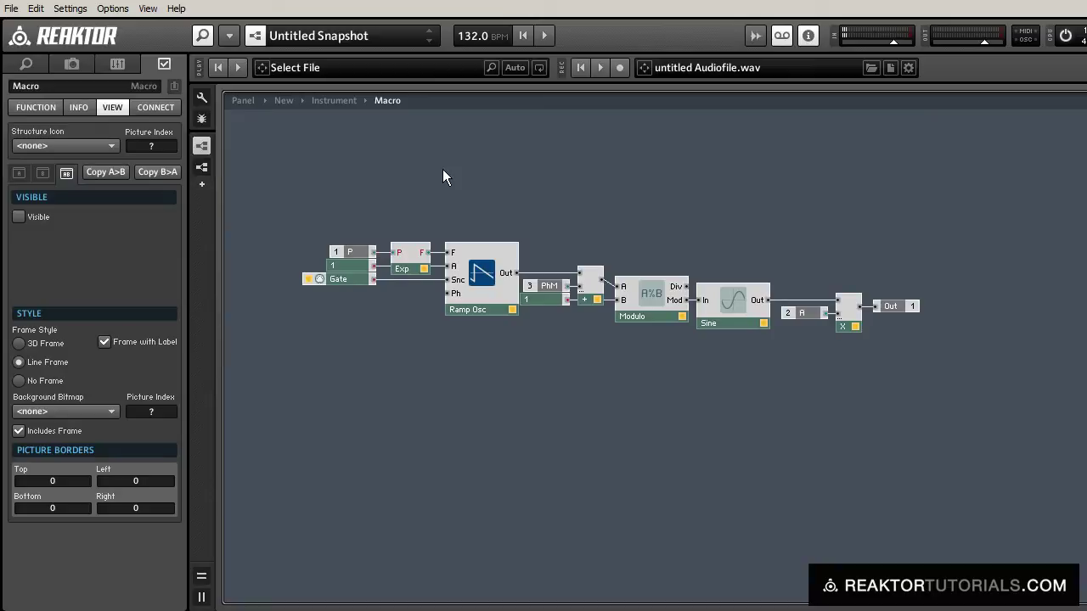
{"action": "left_click_drag", "start_coordinate": [549, 221], "coordinate": [804, 357]}
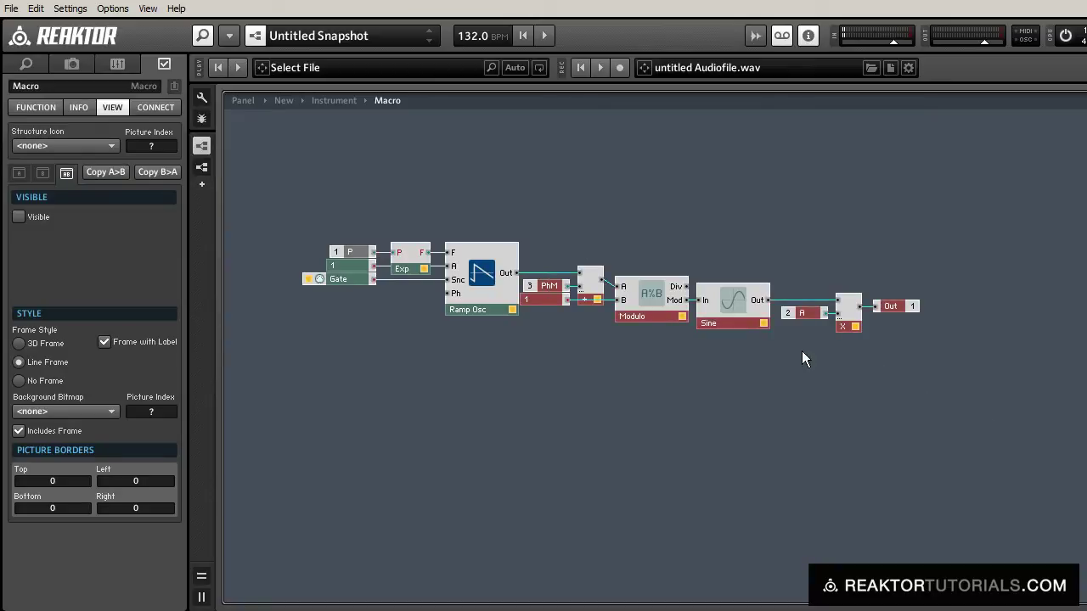
At Instrument level, set the panel switch to input 1 and wire the Sine into the Macro's PhM
{"action": "left_click", "coordinate": [747, 319]}
{"action": "double_click", "coordinate": [733, 339]}
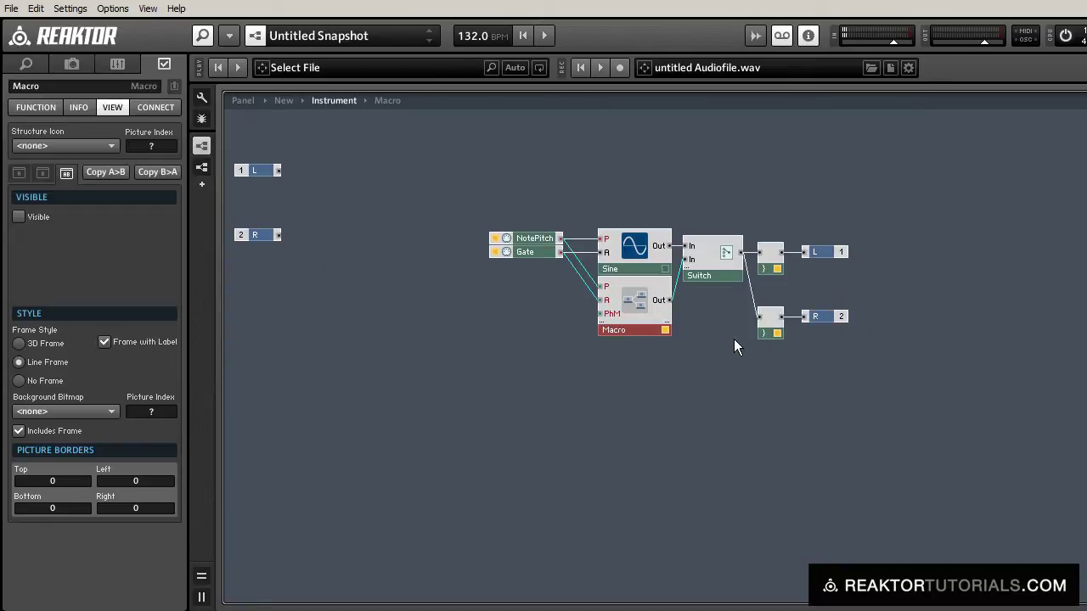
{"action": "left_click", "coordinate": [518, 187]}
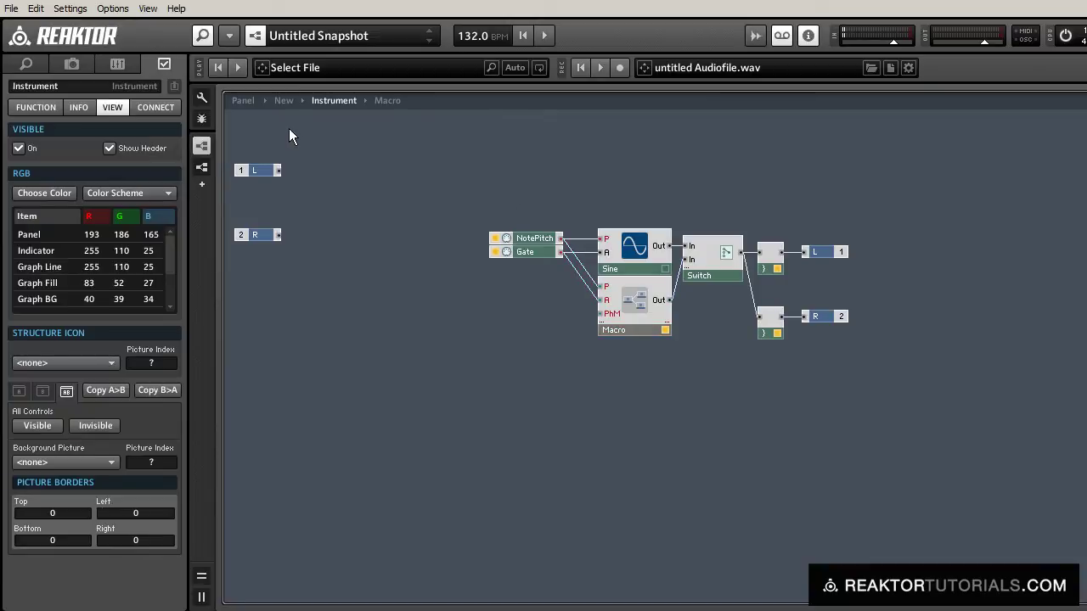
{"action": "left_click", "coordinate": [232, 101]}
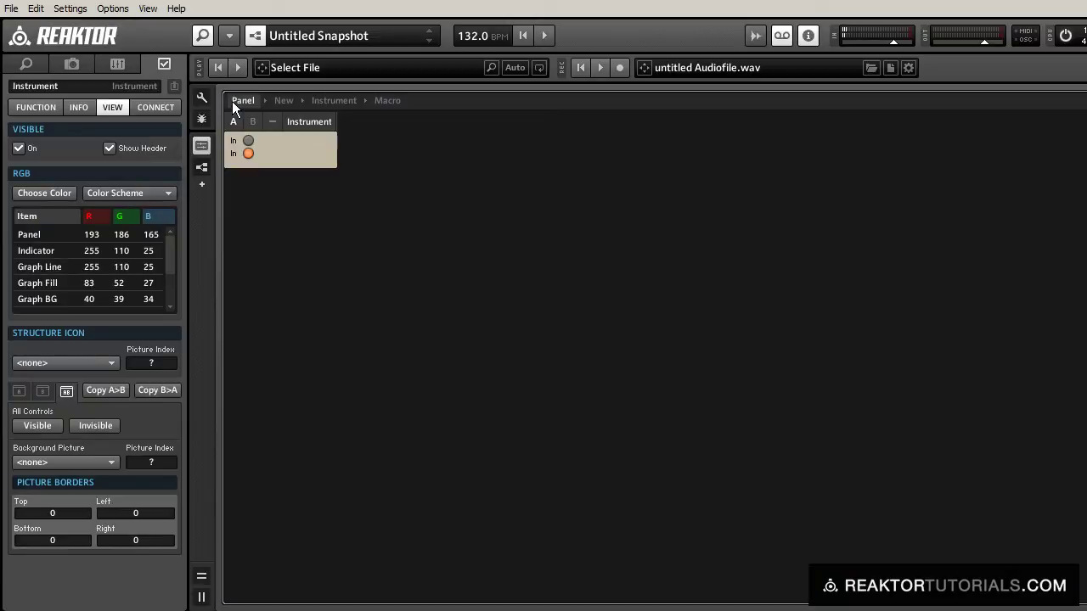
{"action": "left_click", "coordinate": [252, 144]}
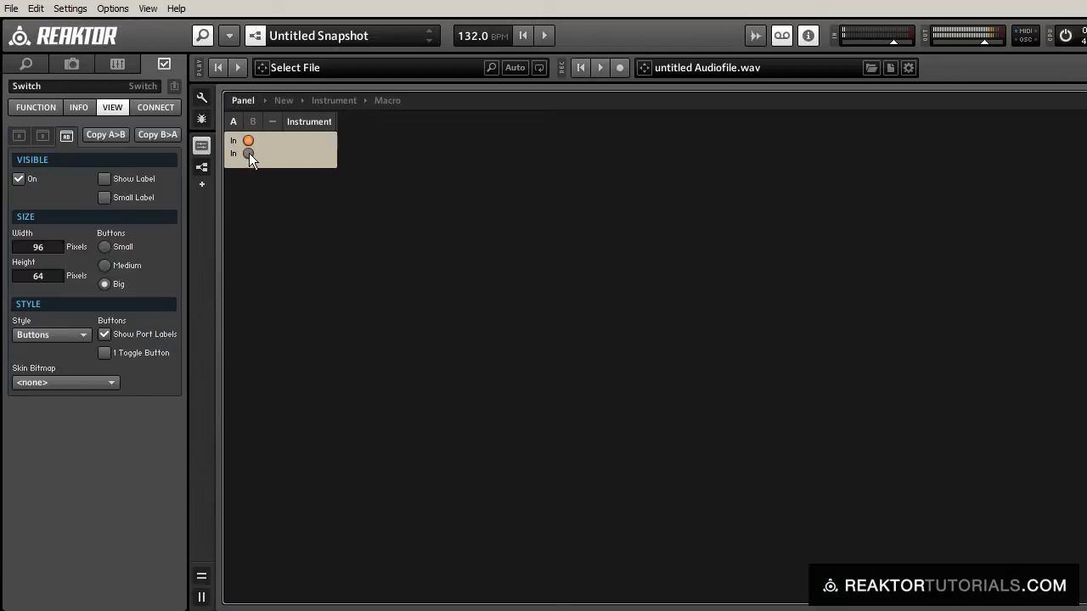
{"action": "double_click", "coordinate": [283, 160]}
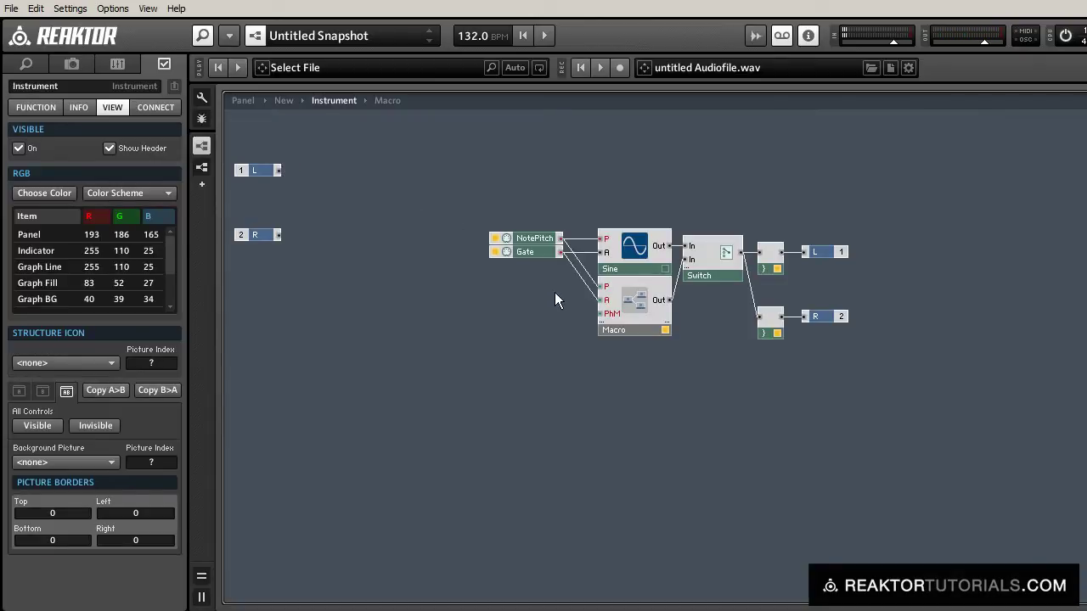
{"action": "left_click_drag", "start_coordinate": [669, 246], "coordinate": [613, 314]}
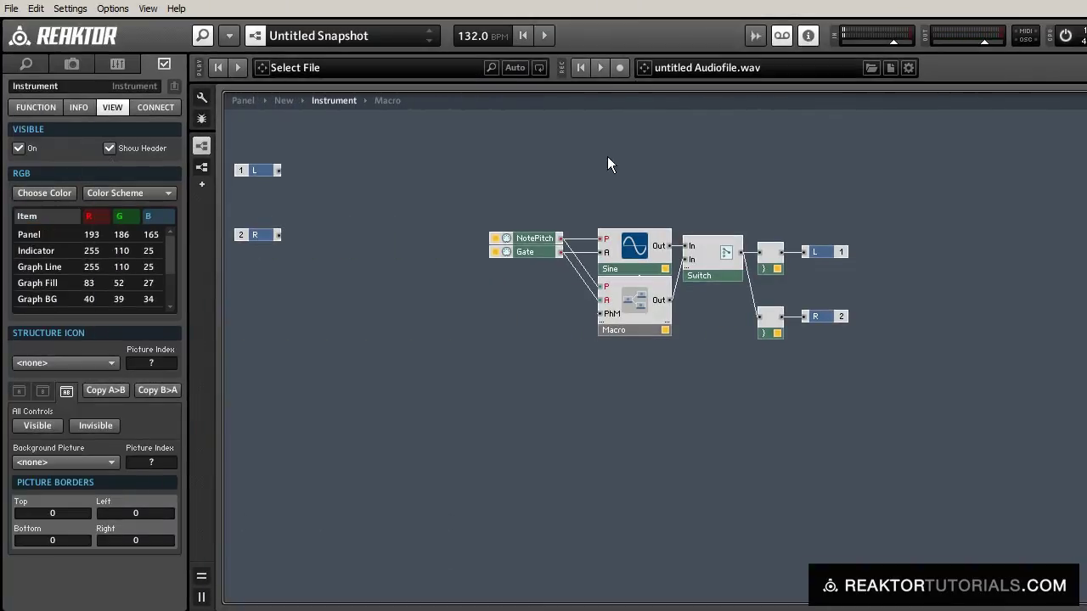
Delete the Sine and Switch, wire Macro Out to the L and R outputs, and shift the modules up
{"action": "left_click_drag", "start_coordinate": [607, 156], "coordinate": [702, 253]}
{"action": "key", "text": "Delete"}
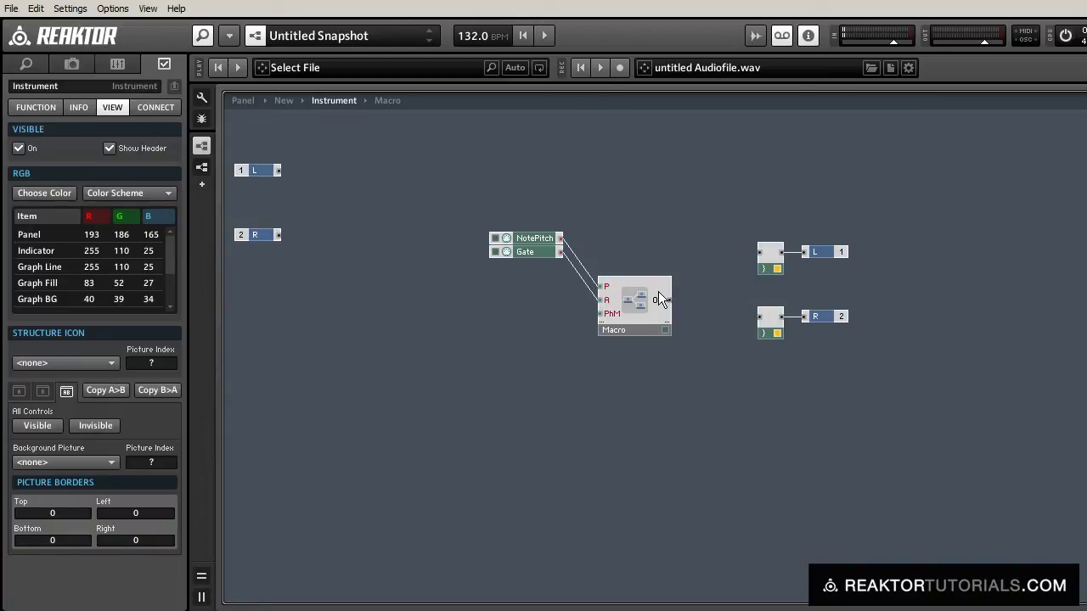
{"action": "left_click_drag", "start_coordinate": [660, 299], "coordinate": [759, 316]}
{"action": "left_click_drag", "start_coordinate": [460, 191], "coordinate": [550, 303]}
{"action": "left_click_drag", "start_coordinate": [512, 267], "coordinate": [617, 344]}
{"action": "left_click_drag", "start_coordinate": [635, 310], "coordinate": [635, 262]}
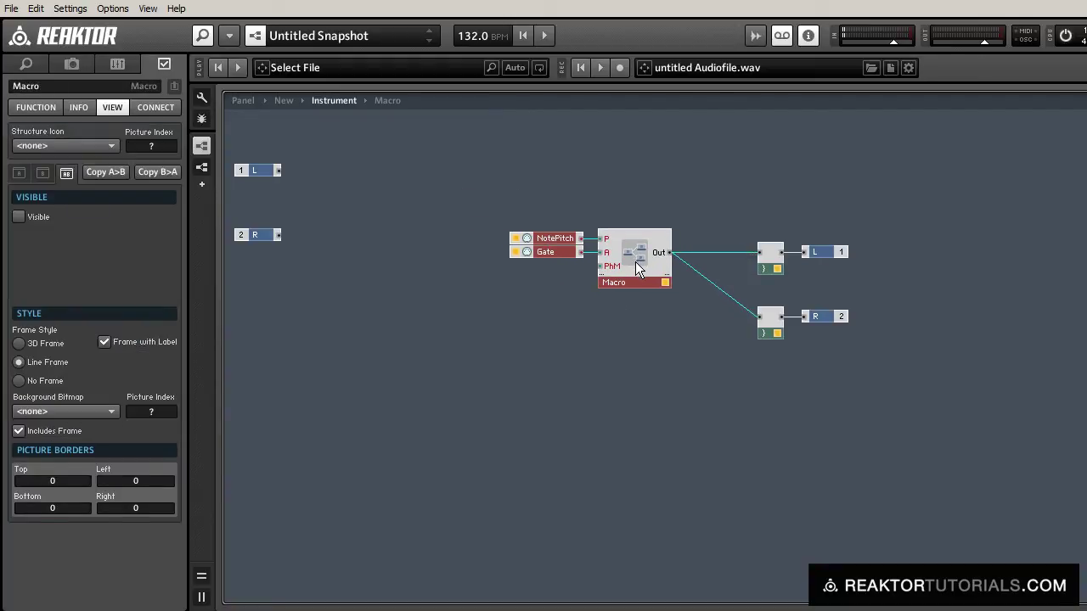
Insert an ADSR Envelope module via the 'ads' search and bring Gate down beside it
{"action": "left_click", "coordinate": [547, 324]}
{"action": "double_click", "coordinate": [547, 325]}
{"action": "type", "text": "enve"}
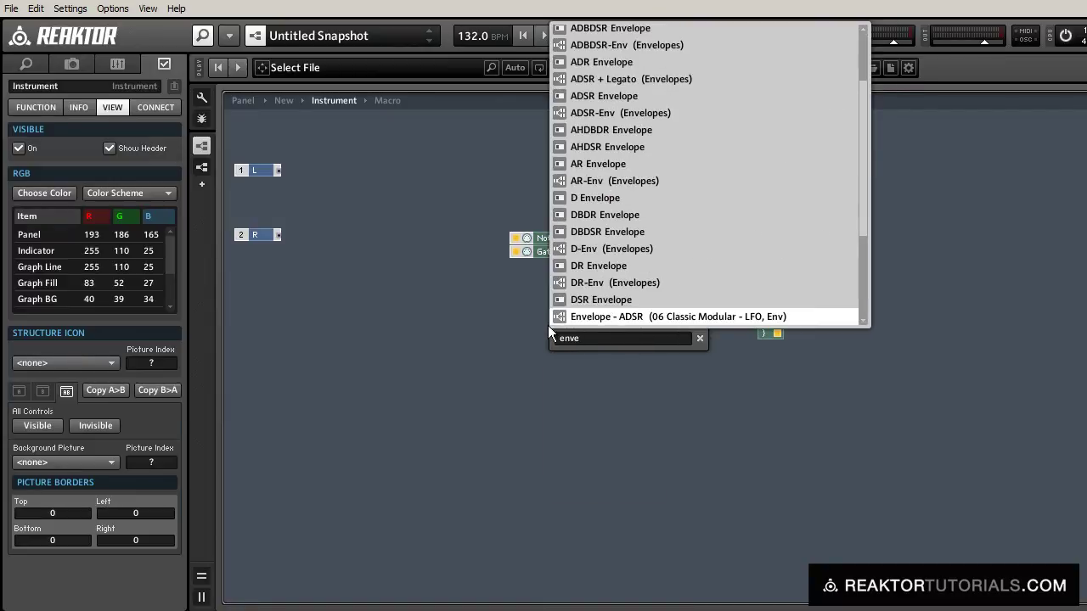
{"action": "key", "text": "BackSpace"}
{"action": "key", "text": "BackSpace"}
{"action": "key", "text": "BackSpace"}
{"action": "key", "text": "BackSpace"}
{"action": "type", "text": "ads"}
{"action": "key", "text": "Down"}
{"action": "key", "text": "Down"}
{"action": "key", "text": "Return"}
{"action": "left_click_drag", "start_coordinate": [520, 252], "coordinate": [459, 331]}
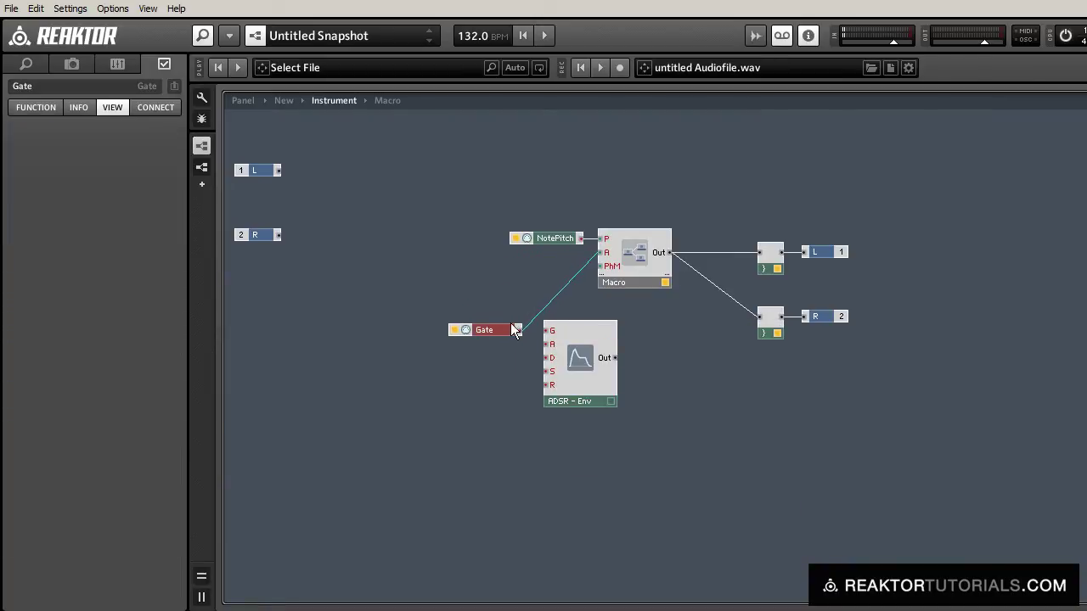
Create Attack, Decay, Sustain and Release knobs on the envelope and move the group left of NotePitch
{"action": "right_click", "coordinate": [554, 343]}
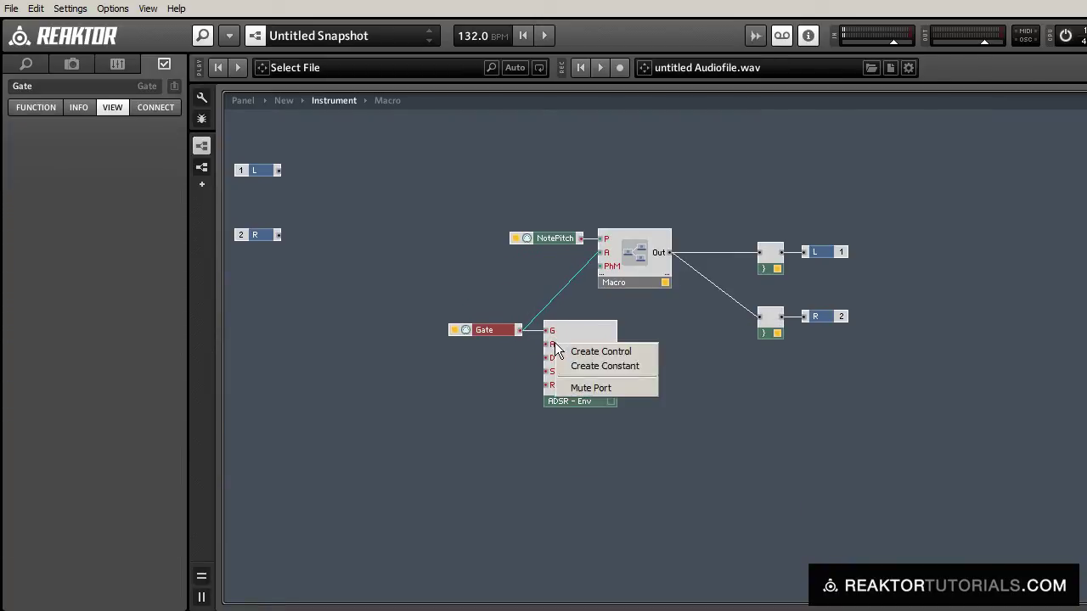
{"action": "left_click", "coordinate": [600, 352]}
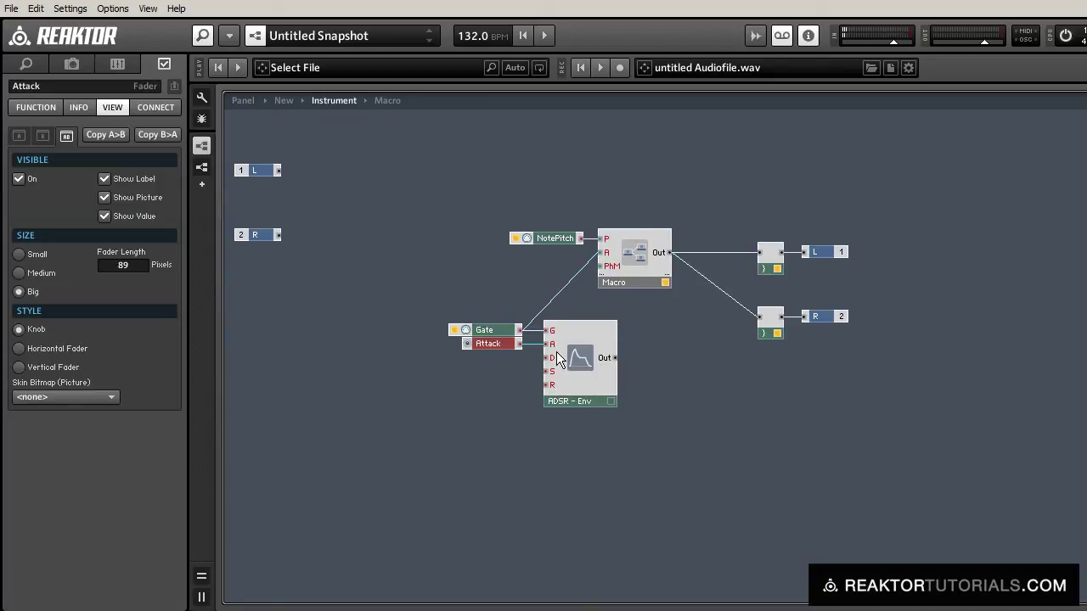
{"action": "right_click", "coordinate": [556, 355]}
{"action": "left_click", "coordinate": [565, 361]}
{"action": "right_click", "coordinate": [556, 371]}
{"action": "left_click", "coordinate": [590, 379]}
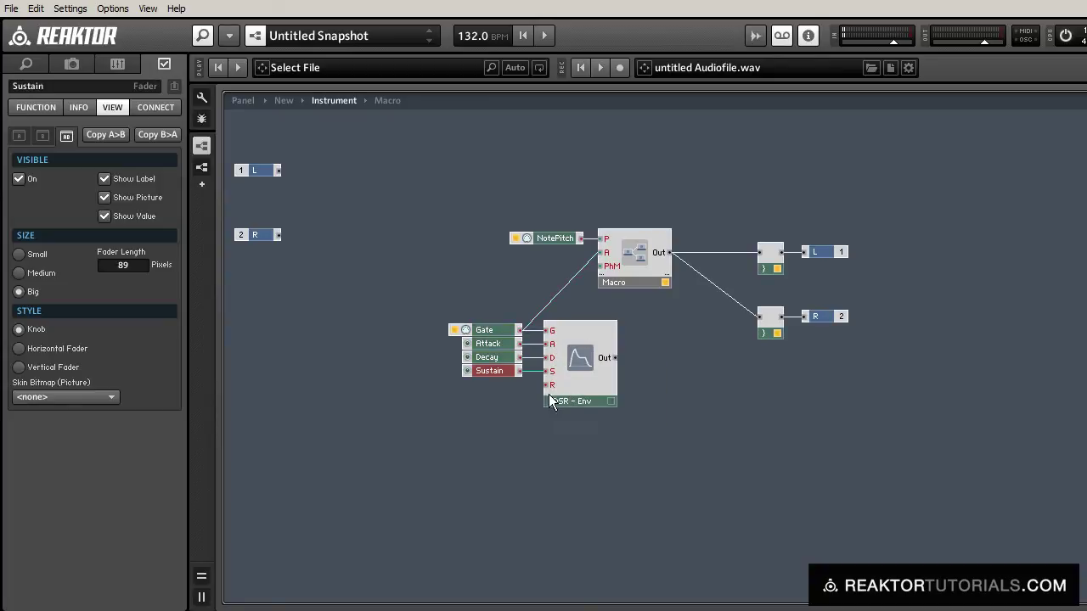
{"action": "right_click", "coordinate": [551, 393]}
{"action": "right_click", "coordinate": [552, 387]}
{"action": "left_click", "coordinate": [560, 399]}
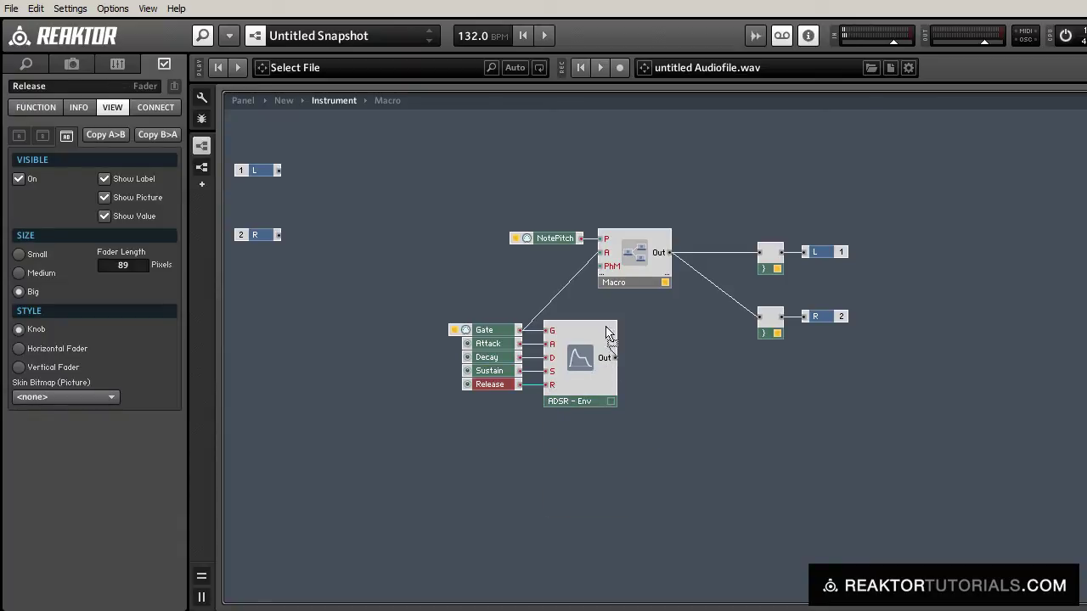
{"action": "left_click_drag", "start_coordinate": [417, 297], "coordinate": [469, 286]}
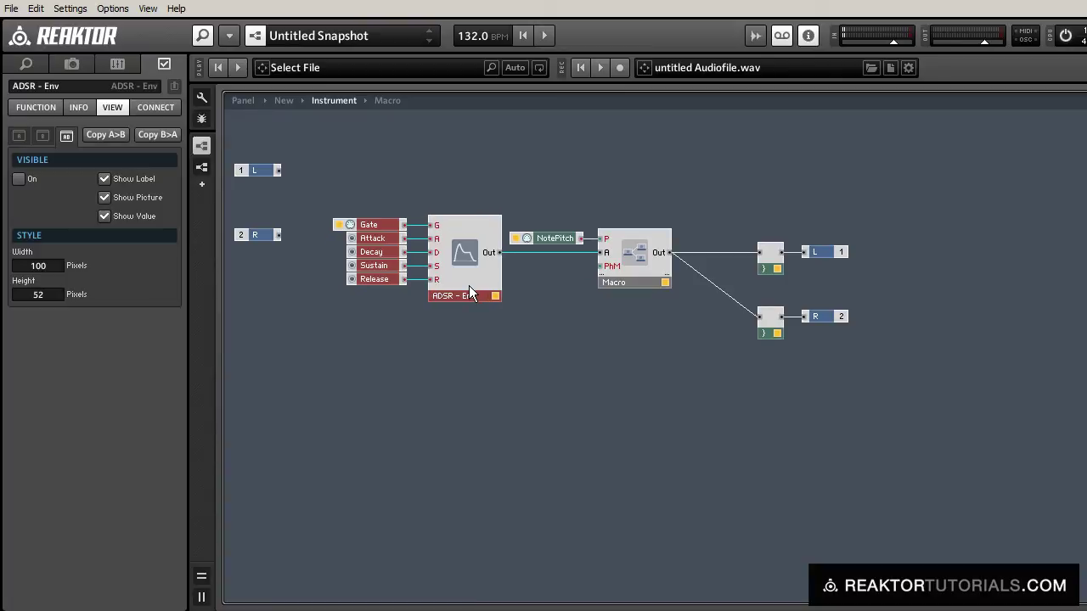
Tick Visible for the Macro in the VIEW tab and name it 'Phase Mod'
{"action": "left_click", "coordinate": [649, 245]}
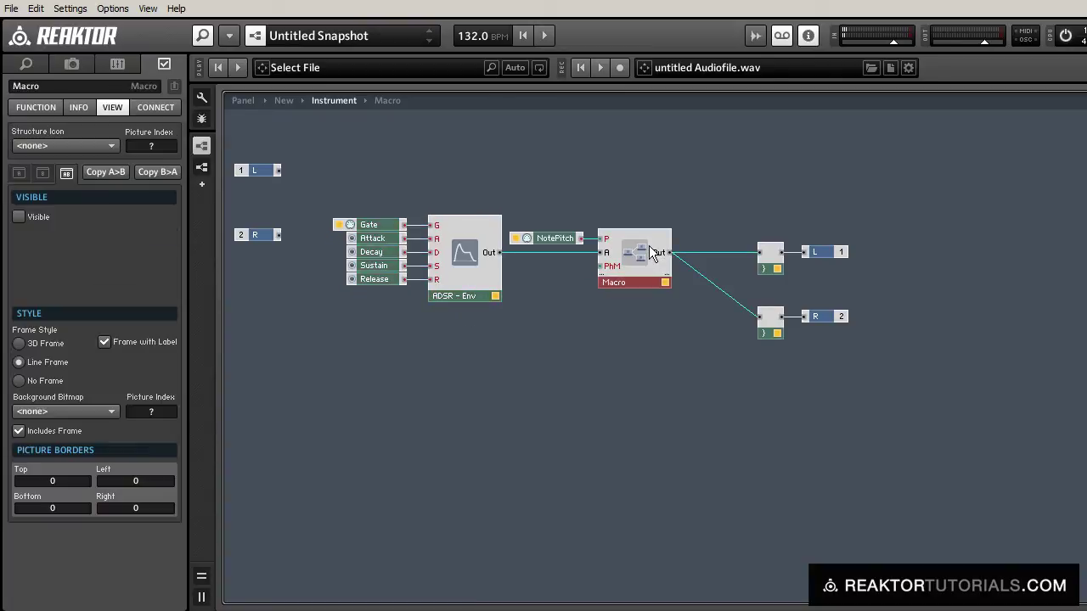
{"action": "left_click", "coordinate": [39, 219]}
{"action": "left_click", "coordinate": [593, 304]}
{"action": "left_click", "coordinate": [641, 247]}
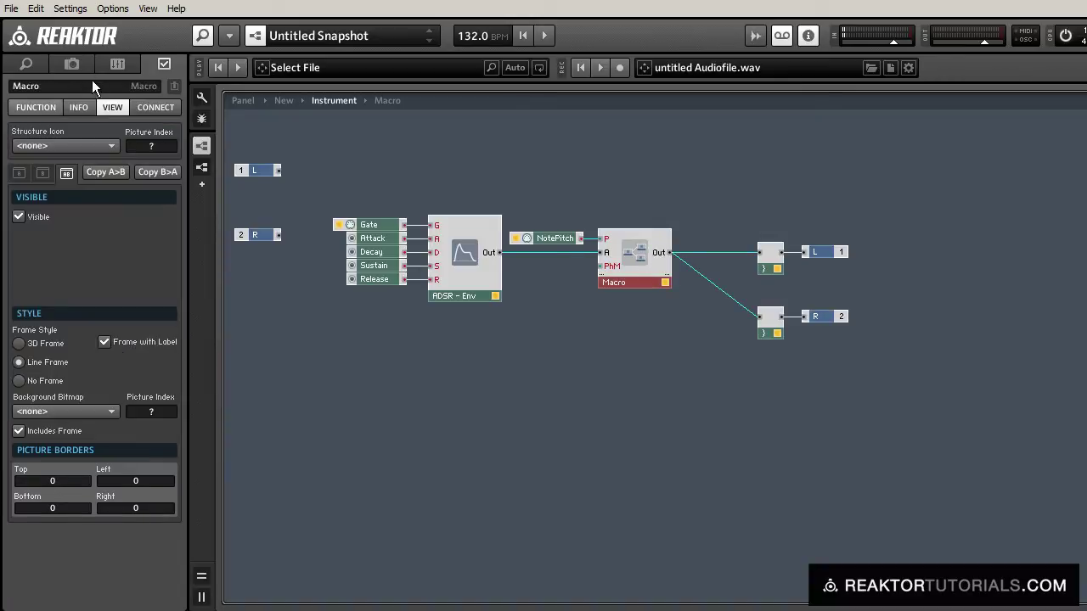
{"action": "type", "text": "Ph"}
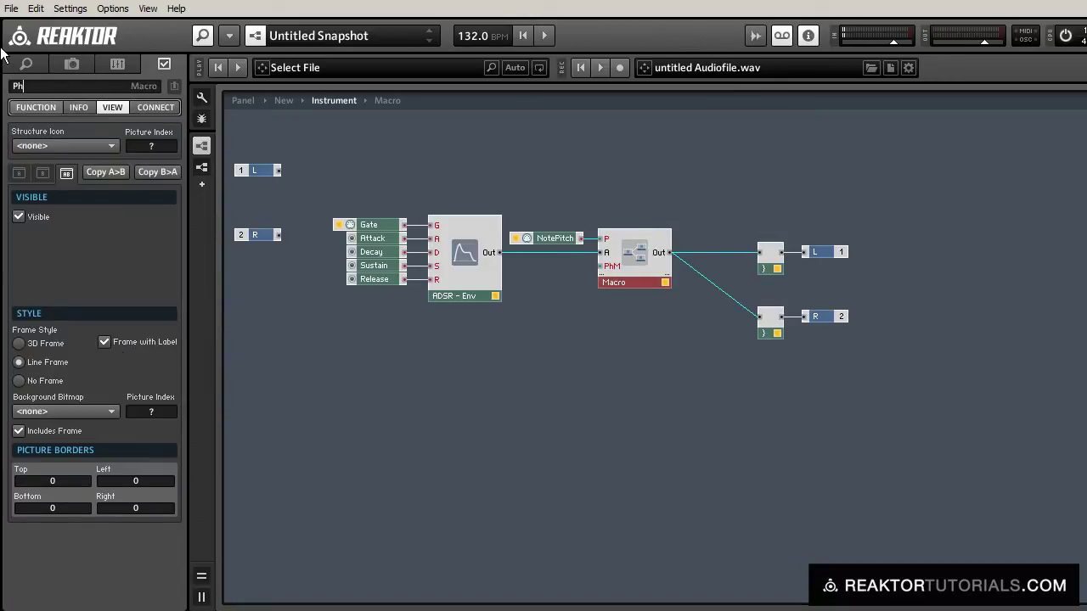
{"action": "type", "text": "ase Mod"}
{"action": "key", "text": "Return"}
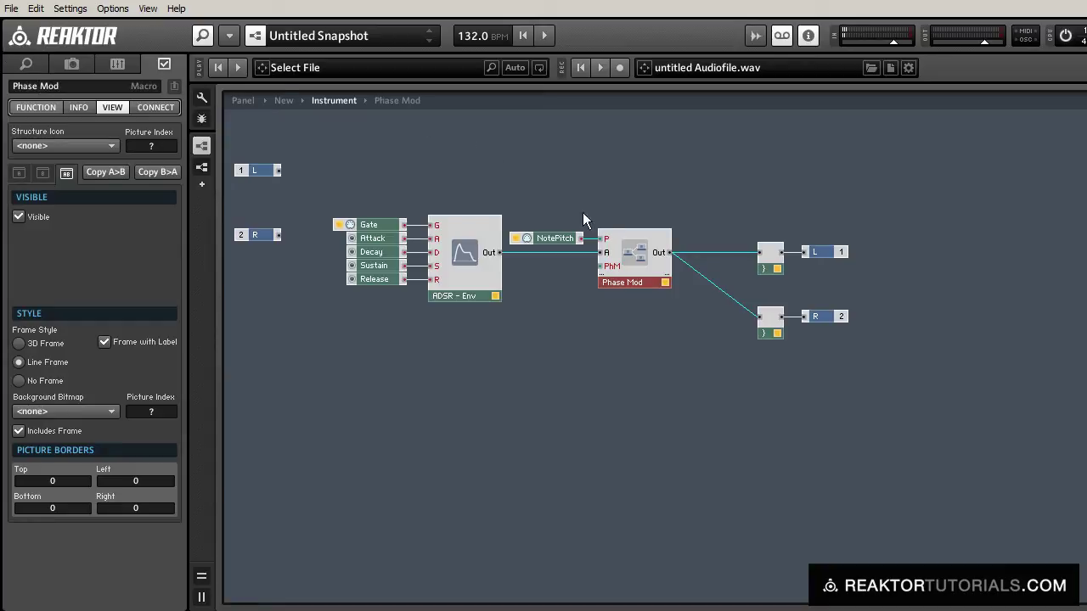
Inside Phase Mod, move P left and insert an Add module with a new fader on its input
{"action": "double_click", "coordinate": [637, 253]}
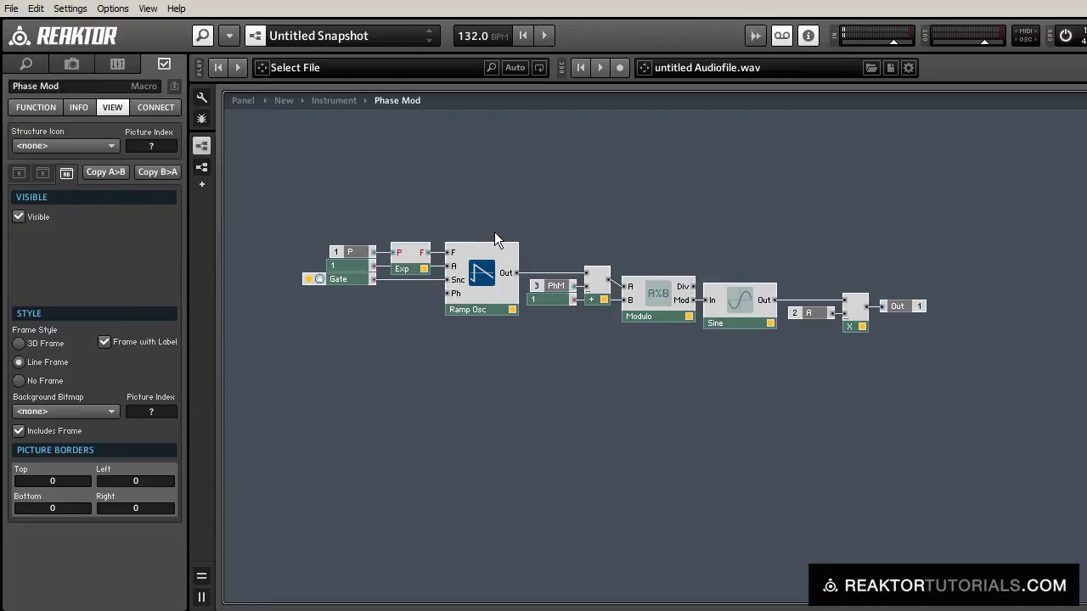
{"action": "left_click_drag", "start_coordinate": [299, 192], "coordinate": [954, 370]}
{"action": "left_click_drag", "start_coordinate": [750, 317], "coordinate": [858, 339]}
{"action": "left_click", "coordinate": [497, 284]}
{"action": "left_click_drag", "start_coordinate": [452, 272], "coordinate": [289, 269]}
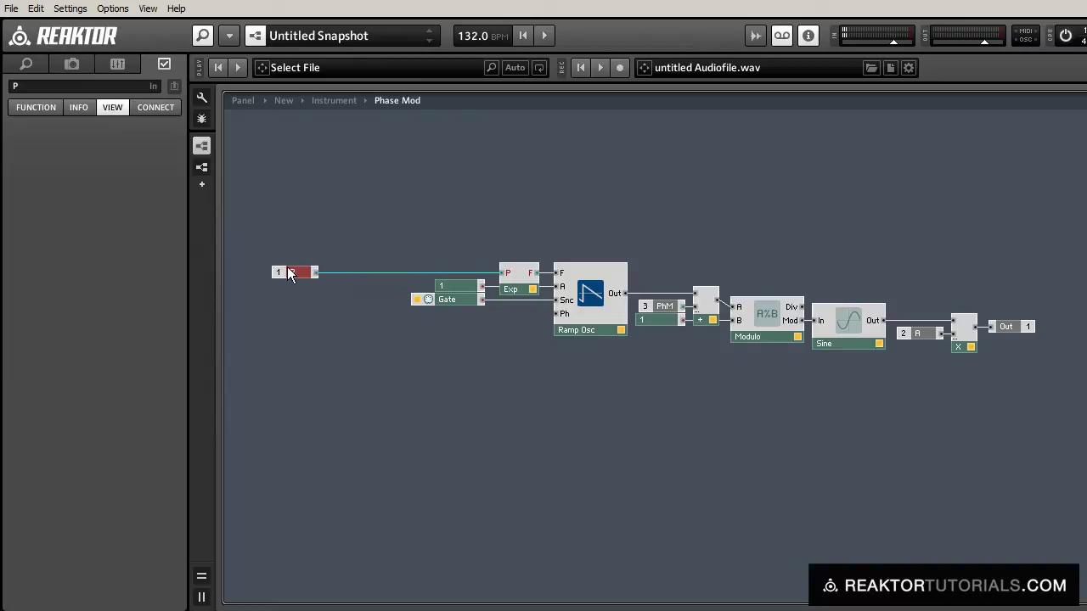
{"action": "right_click", "coordinate": [288, 268]}
{"action": "left_click", "coordinate": [303, 303]}
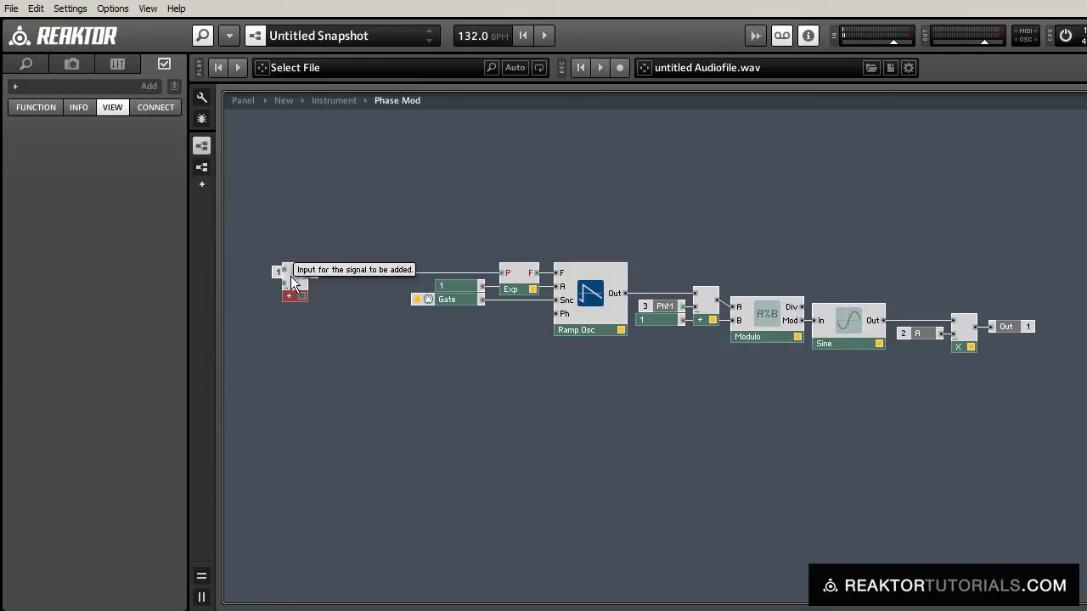
{"action": "left_click_drag", "start_coordinate": [289, 282], "coordinate": [346, 249]}
{"action": "right_click", "coordinate": [347, 259]}
{"action": "left_click", "coordinate": [358, 266]}
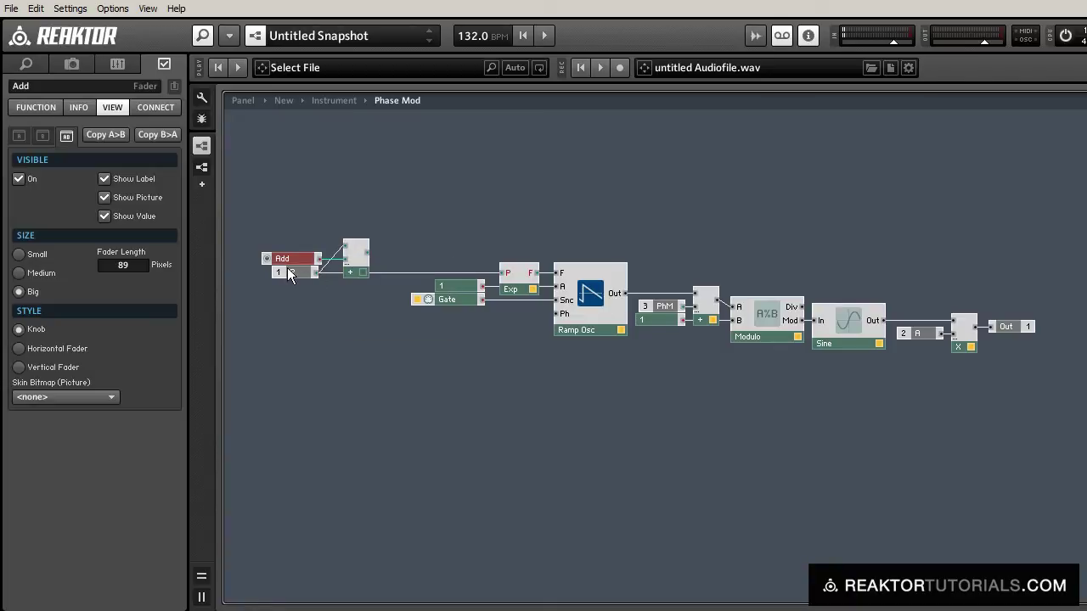
Name the new fader 'Pitch' and set its maximum to 24
{"action": "left_click", "coordinate": [52, 90]}
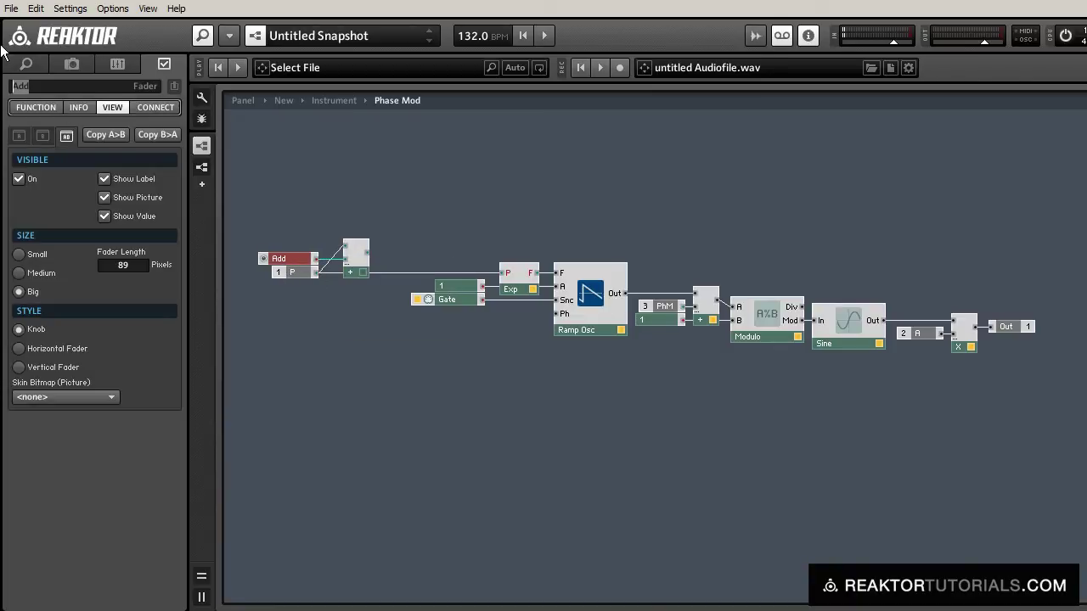
{"action": "type", "text": "Pitch"}
{"action": "key", "text": "Return"}
{"action": "left_click", "coordinate": [26, 105]}
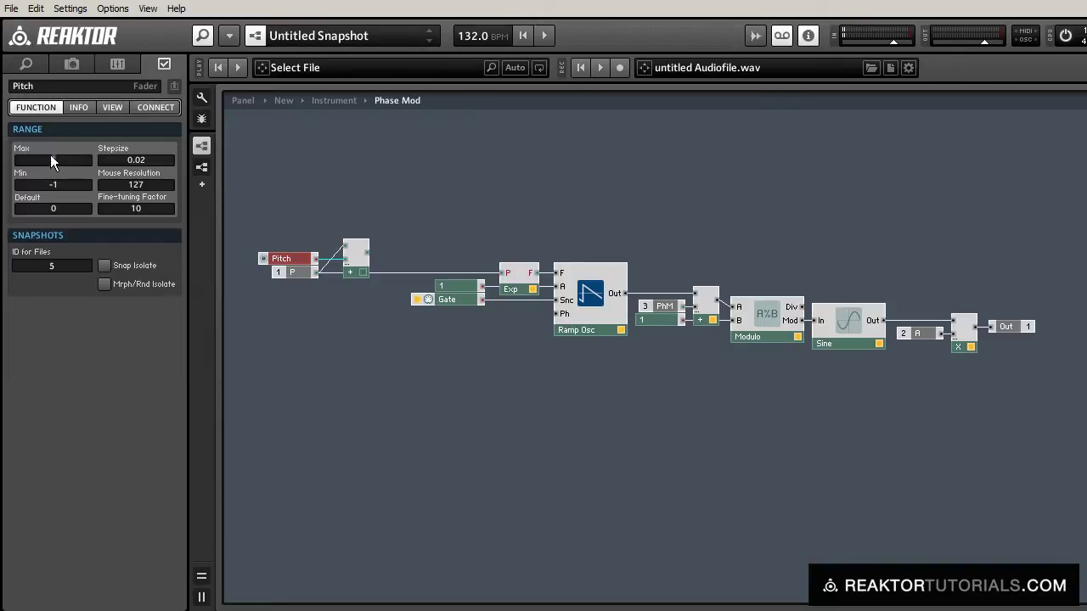
{"action": "type", "text": "24"}
{"action": "key", "text": "Return"}
{"action": "left_click", "coordinate": [53, 185]}
{"action": "left_click", "coordinate": [323, 222]}
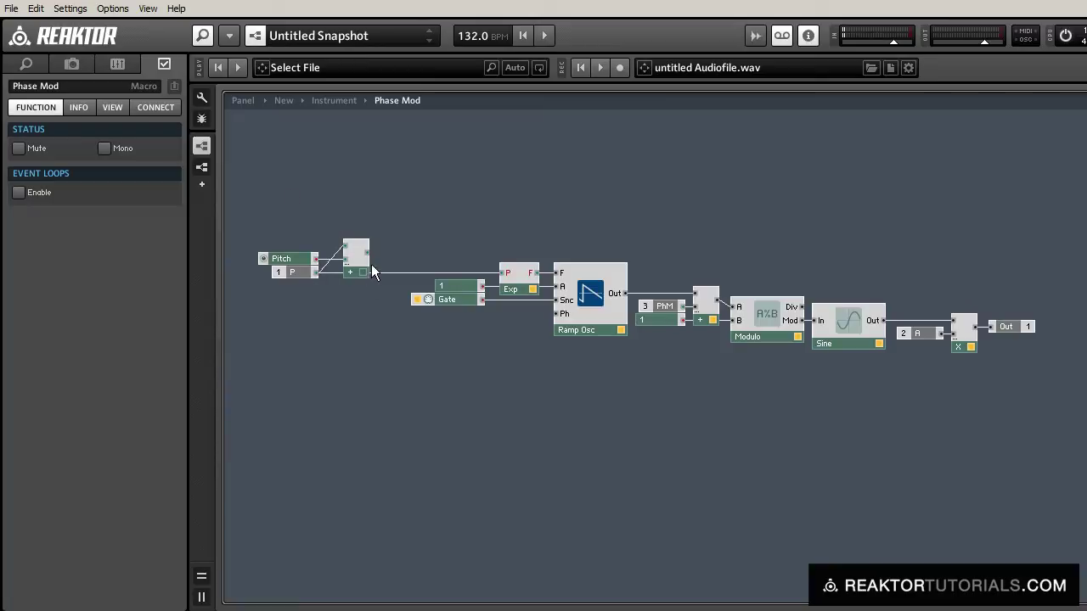
Wire the Add output into Exp's P input and tidy the P, Pitch and Add modules
{"action": "left_click_drag", "start_coordinate": [368, 252], "coordinate": [507, 273]}
{"action": "left_click_drag", "start_coordinate": [311, 274], "coordinate": [297, 253]}
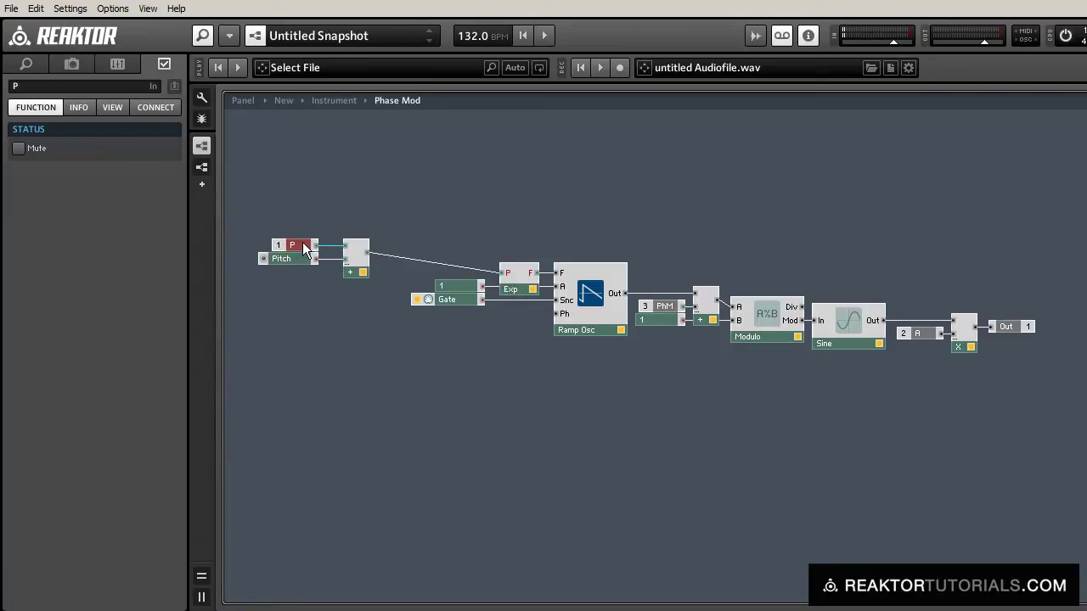
{"action": "left_click_drag", "start_coordinate": [257, 208], "coordinate": [386, 294]}
{"action": "left_click", "coordinate": [371, 323]}
{"action": "left_click_drag", "start_coordinate": [309, 296], "coordinate": [328, 279]}
{"action": "left_click", "coordinate": [350, 369]}
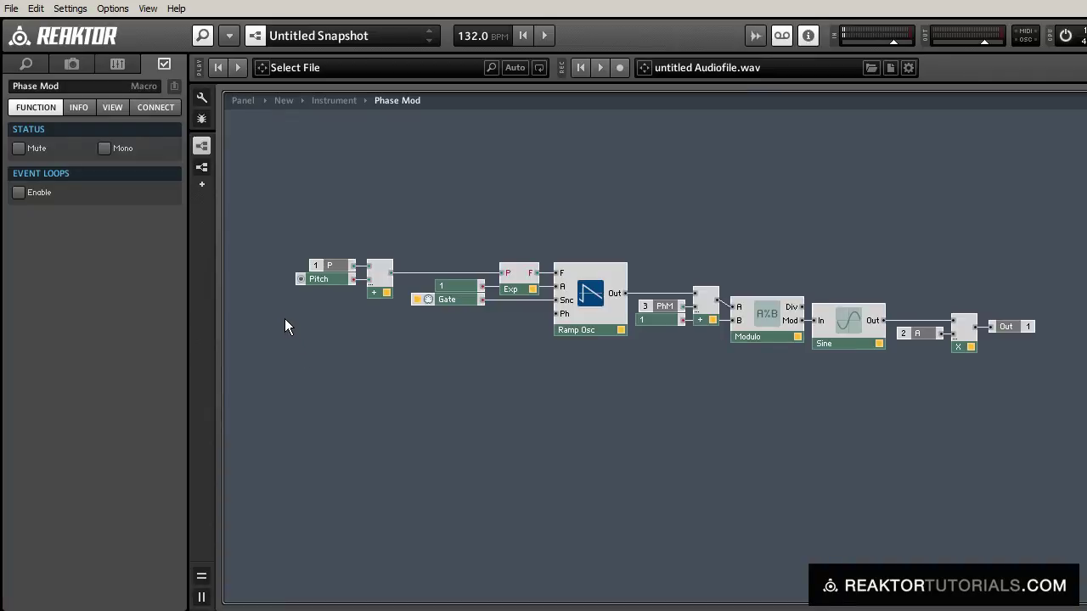
Insert an Amp/Mixer module via the 'amp/' search and create a Level control on its Lvl input
{"action": "double_click", "coordinate": [654, 421]}
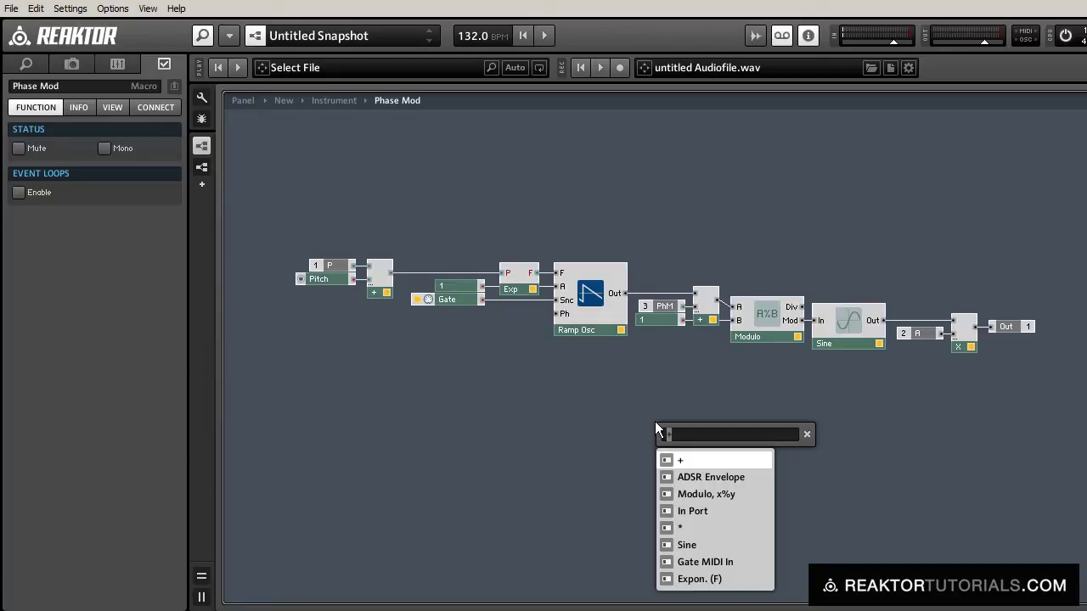
{"action": "type", "text": "amp/"}
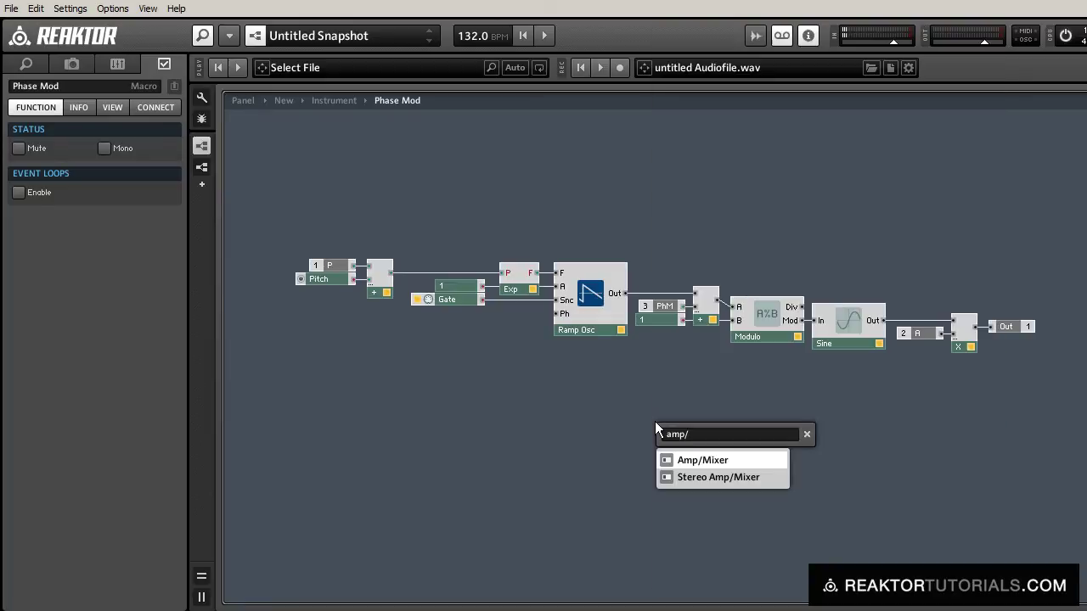
{"action": "key", "text": "Return"}
{"action": "right_click", "coordinate": [655, 421]}
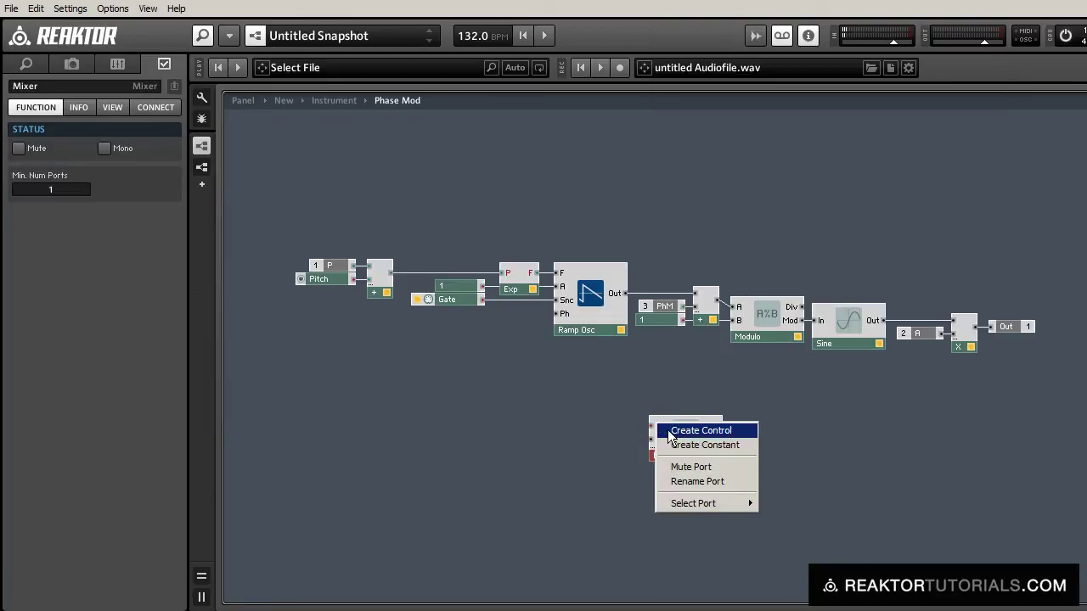
{"action": "left_click", "coordinate": [670, 433]}
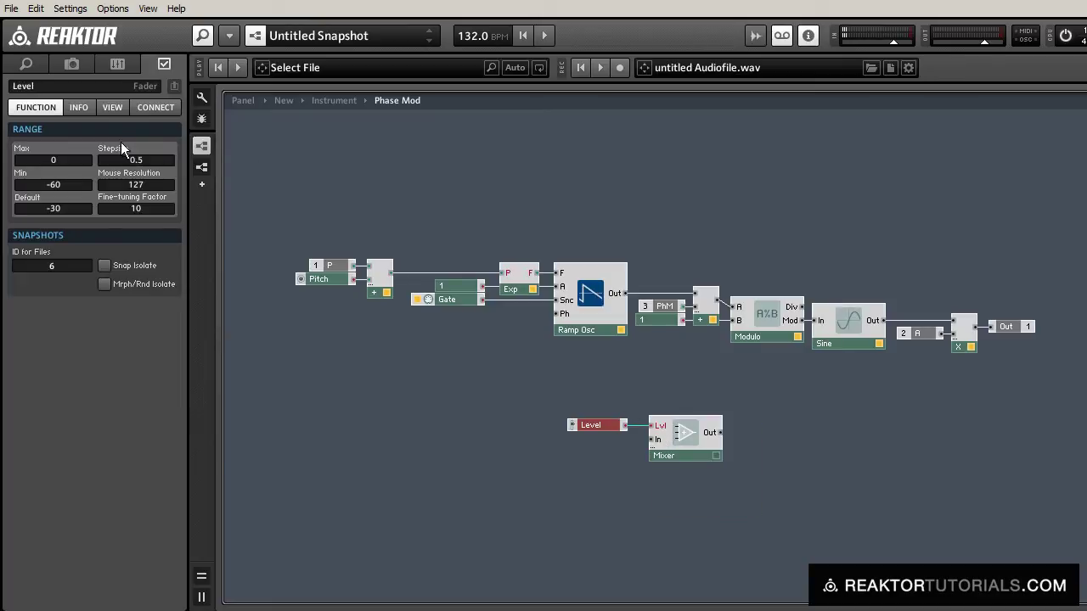
Set the Level control's style to Knob and its maximum to 24
{"action": "left_click", "coordinate": [112, 107]}
{"action": "left_click", "coordinate": [41, 336]}
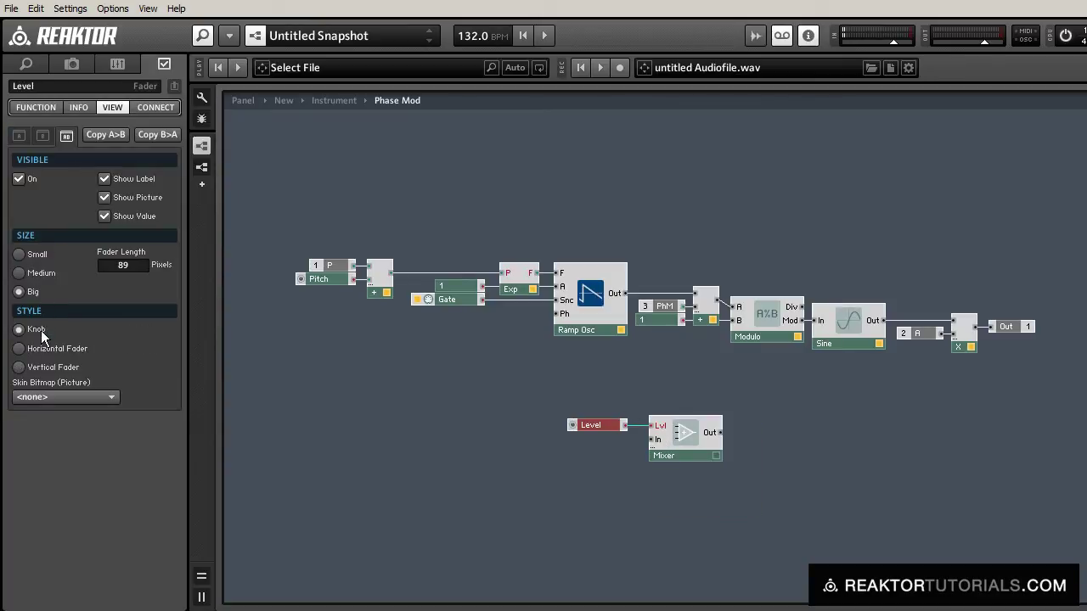
{"action": "left_click", "coordinate": [31, 108]}
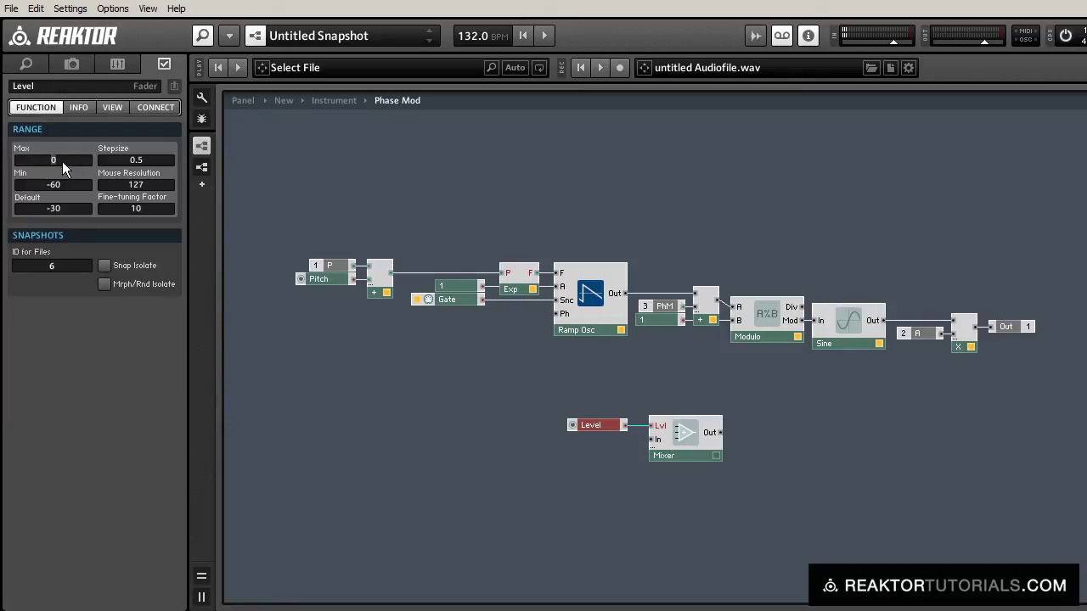
{"action": "left_click", "coordinate": [62, 161]}
{"action": "type", "text": "24"}
Wire PhM into the Mixer and the Mixer into the adder, aligning Level, PhM and Mixer under Ramp Osc
{"action": "left_click", "coordinate": [535, 473]}
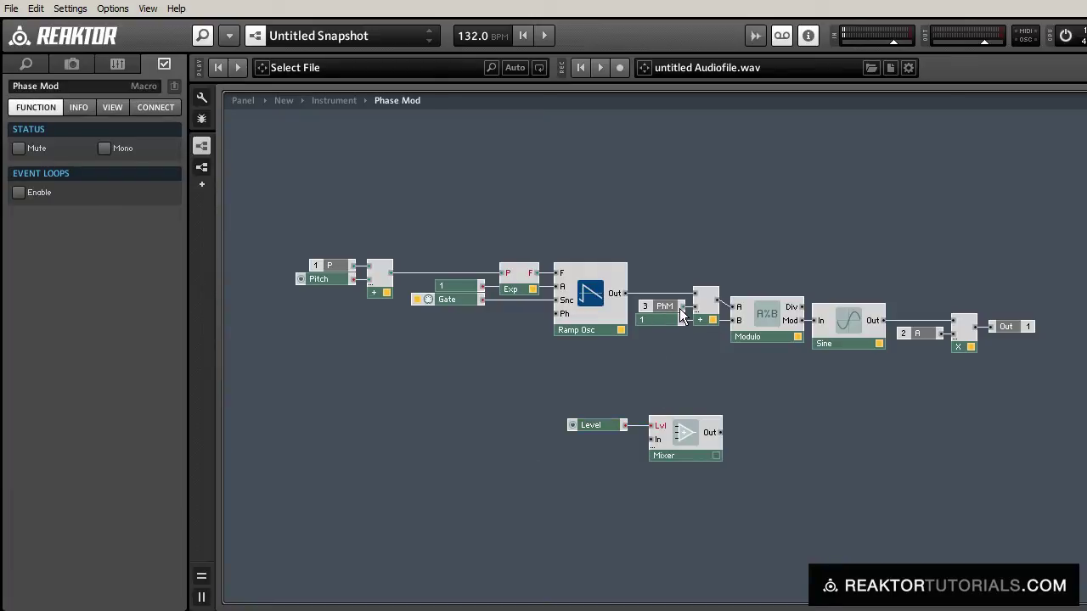
{"action": "left_click_drag", "start_coordinate": [681, 314], "coordinate": [654, 437]}
{"action": "left_click_drag", "start_coordinate": [721, 433], "coordinate": [615, 436]}
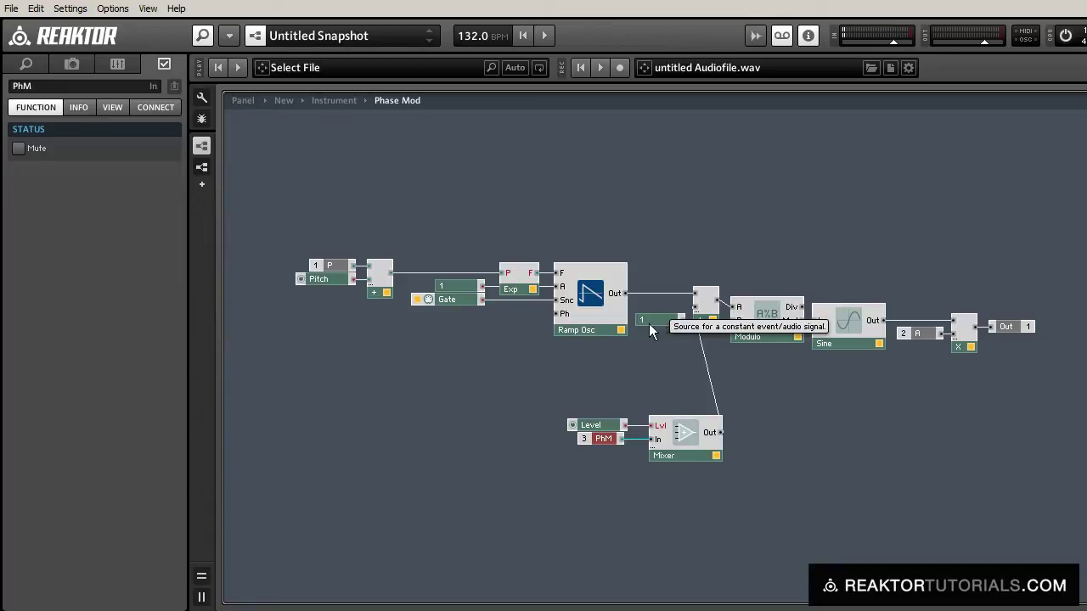
{"action": "left_click_drag", "start_coordinate": [561, 411], "coordinate": [607, 384]}
{"action": "left_click_drag", "start_coordinate": [708, 323], "coordinate": [657, 370]}
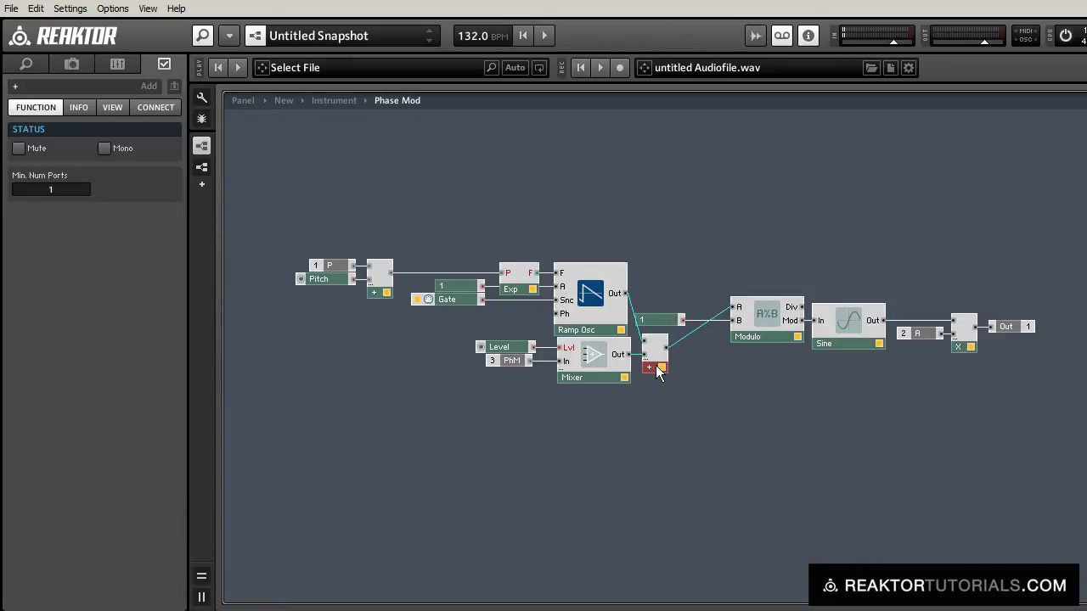
{"action": "left_click_drag", "start_coordinate": [589, 376], "coordinate": [593, 373]}
{"action": "left_click", "coordinate": [599, 388]}
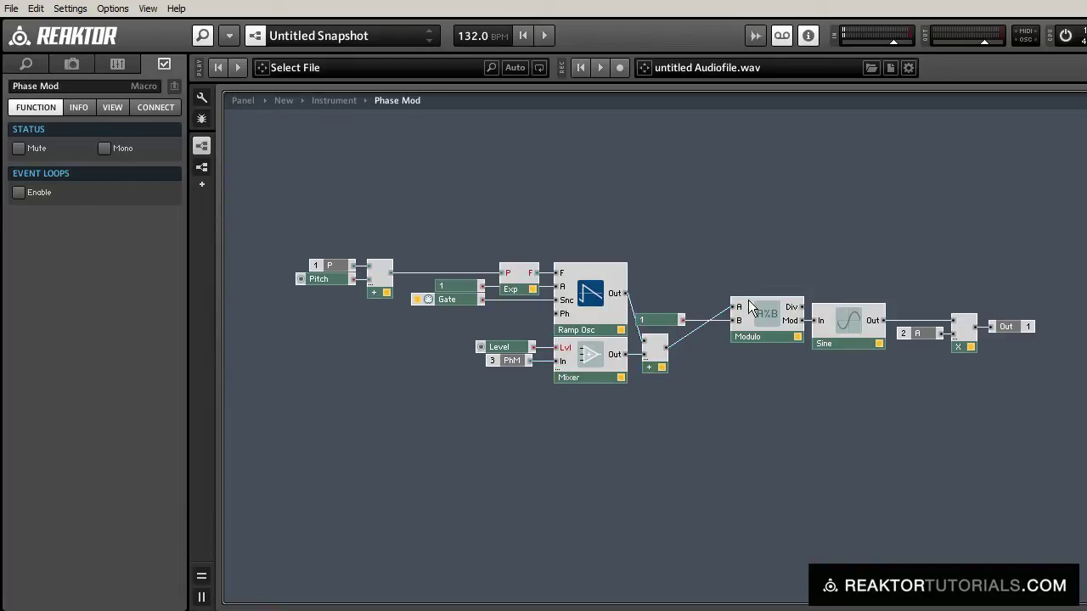
Reposition the Modulo-to-Out chain down and left and nudge the Level knob module
{"action": "left_click_drag", "start_coordinate": [659, 273], "coordinate": [1042, 340]}
{"action": "left_click_drag", "start_coordinate": [656, 273], "coordinate": [1030, 332]}
{"action": "left_click_drag", "start_coordinate": [804, 336], "coordinate": [732, 402]}
{"action": "left_click_drag", "start_coordinate": [1004, 462], "coordinate": [719, 391]}
{"action": "left_click", "coordinate": [719, 467]}
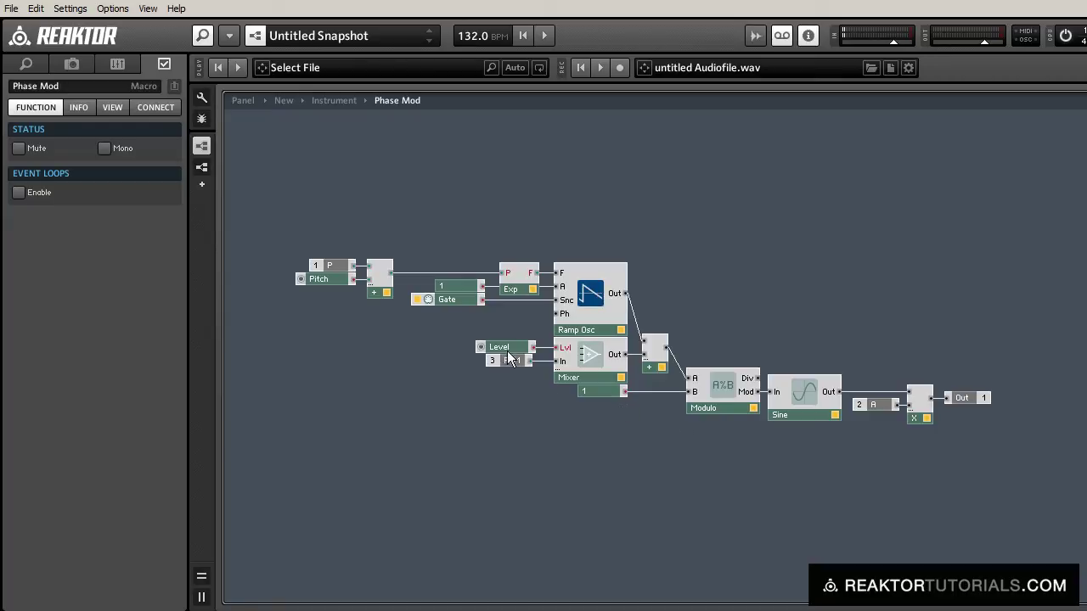
{"action": "left_click_drag", "start_coordinate": [505, 354], "coordinate": [501, 353]}
{"action": "left_click", "coordinate": [414, 392]}
On the panel, unstack the knobs into an Attack-Decay-Sustain-Release row with Level beside Pitch
{"action": "left_click", "coordinate": [241, 100]}
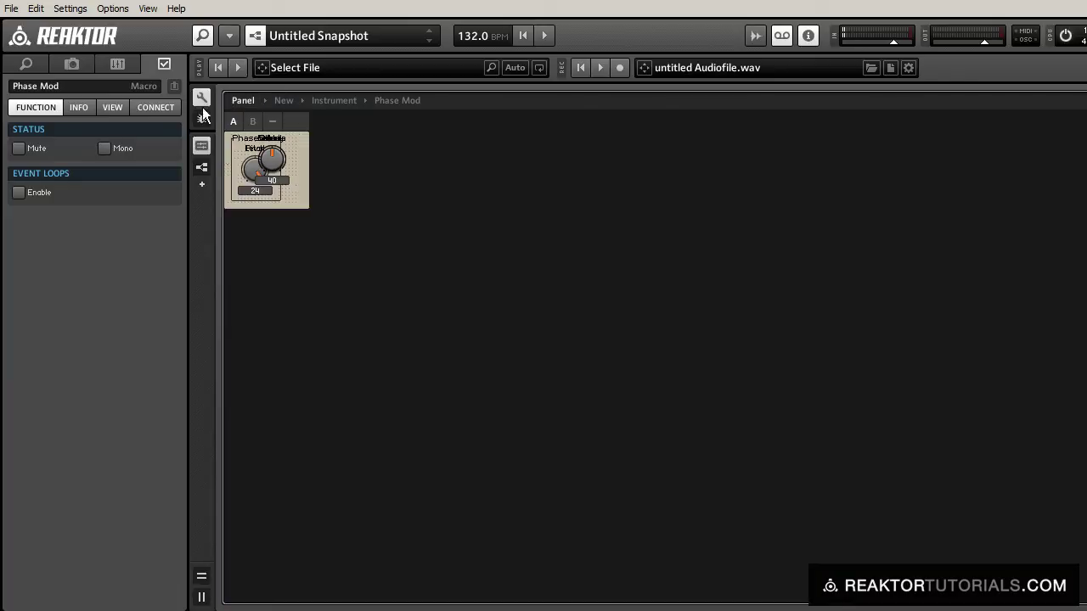
{"action": "left_click_drag", "start_coordinate": [274, 166], "coordinate": [348, 184]}
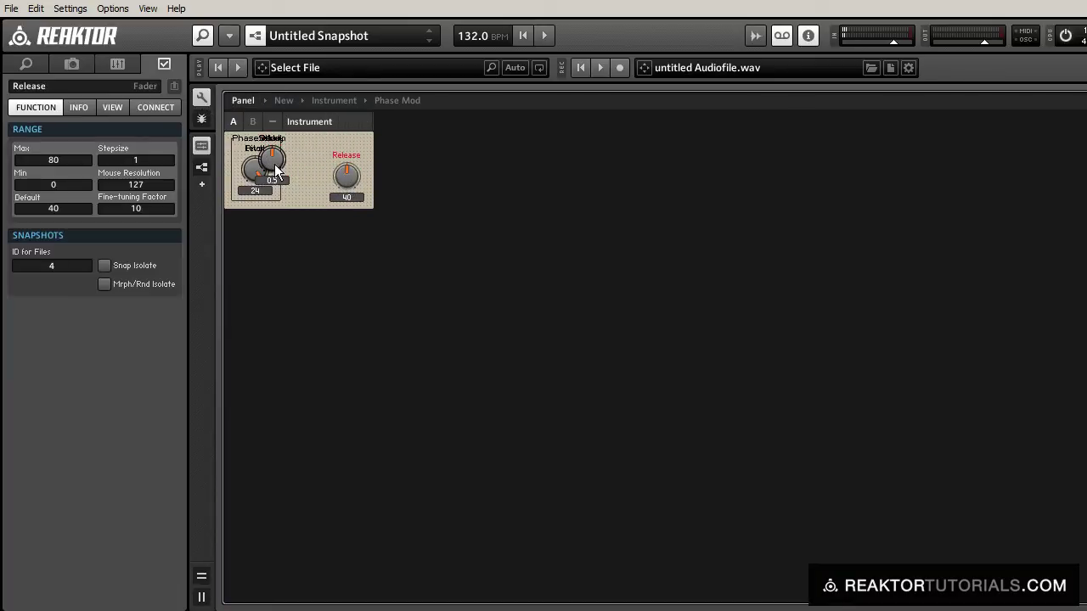
{"action": "left_click_drag", "start_coordinate": [276, 169], "coordinate": [328, 270]}
{"action": "left_click_drag", "start_coordinate": [342, 189], "coordinate": [357, 280]}
{"action": "left_click_drag", "start_coordinate": [274, 168], "coordinate": [288, 268]}
{"action": "left_click_drag", "start_coordinate": [270, 155], "coordinate": [244, 266]}
{"action": "left_click_drag", "start_coordinate": [255, 168], "coordinate": [297, 171]}
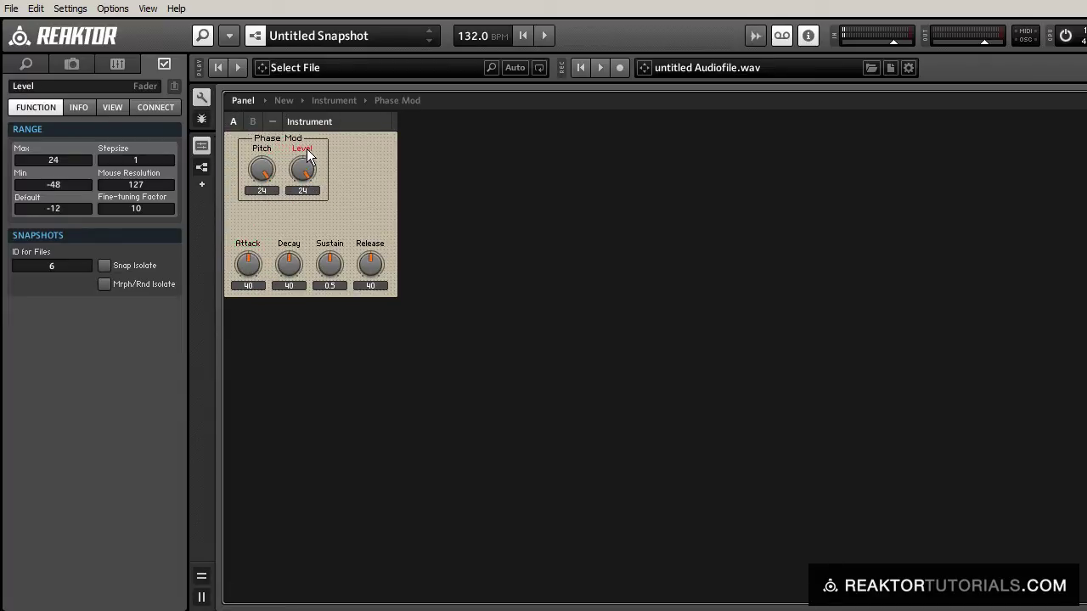
Rename the Level knob to 'Phase Mod' and leave panel edit mode
{"action": "left_click", "coordinate": [114, 90]}
{"action": "double_click", "coordinate": [114, 91]}
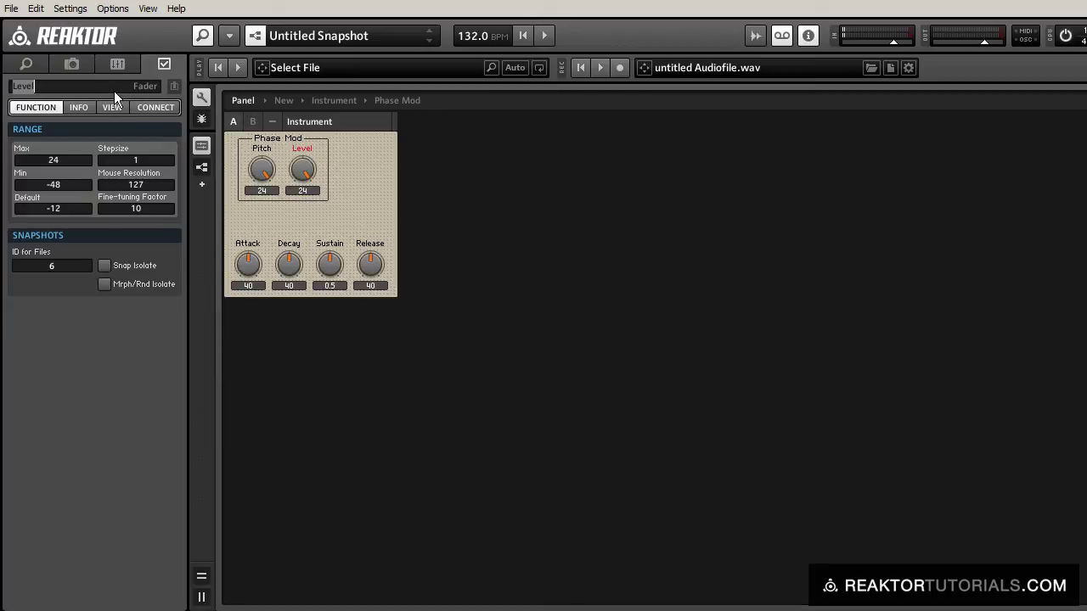
{"action": "type", "text": "Phase Mod"}
{"action": "key", "text": "Return"}
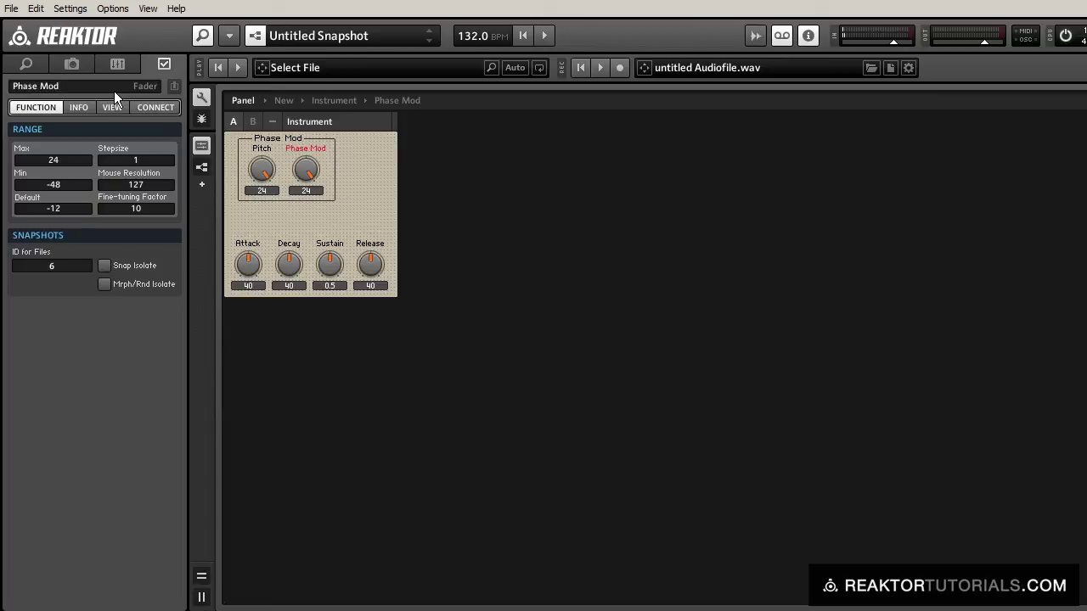
{"action": "left_click", "coordinate": [200, 96]}
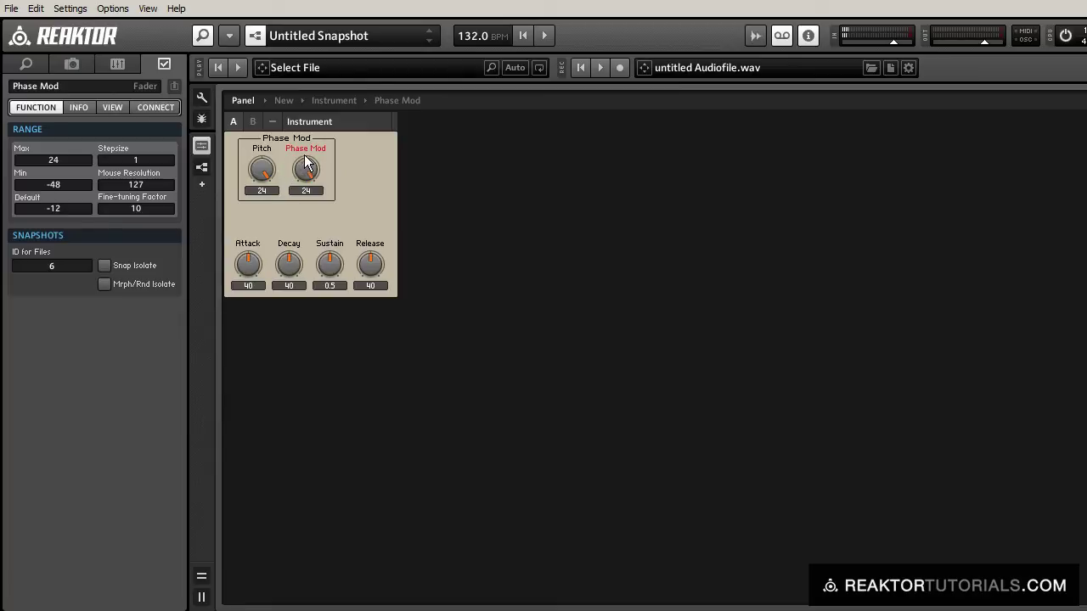
Give the Pitch knob a step size of 1
{"action": "left_click", "coordinate": [263, 179]}
{"action": "left_click_drag", "start_coordinate": [272, 209], "coordinate": [276, 222]}
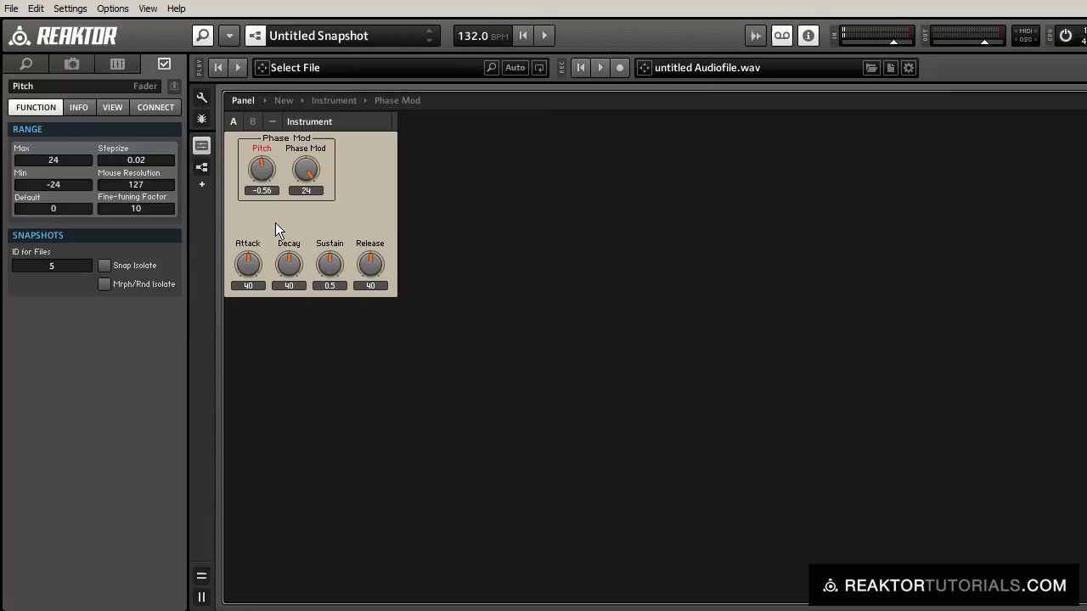
{"action": "double_click", "coordinate": [163, 158]}
{"action": "type", "text": "1"}
{"action": "key", "text": "Return"}
{"action": "left_click", "coordinate": [246, 189]}
Turn the Phase Mod and Pitch knobs to 0 and go back up to the Instrument structure
{"action": "left_click", "coordinate": [304, 171]}
{"action": "left_click", "coordinate": [265, 178]}
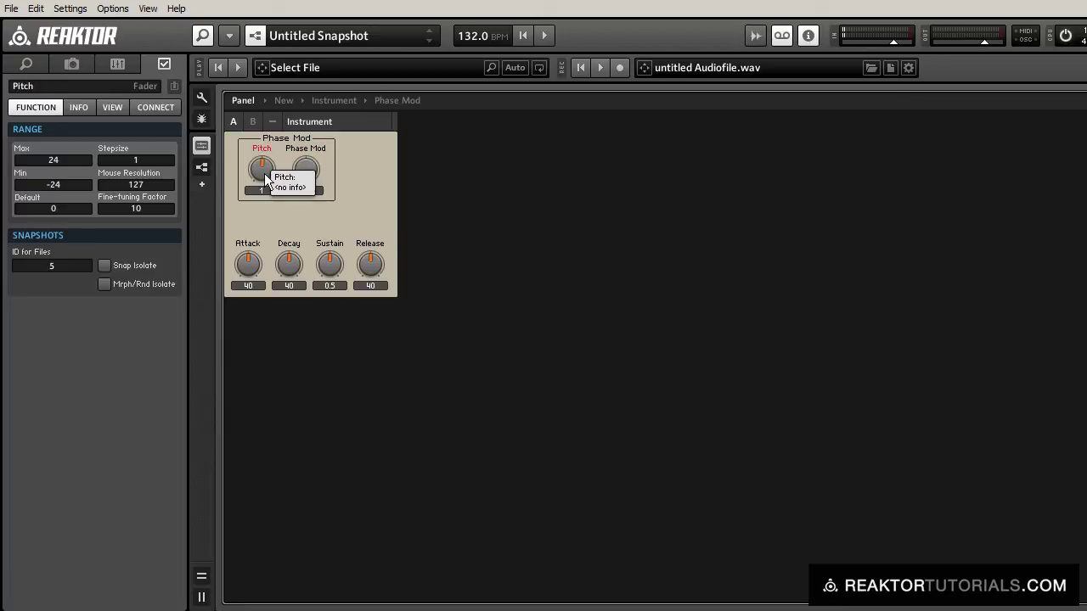
{"action": "left_click", "coordinate": [316, 185]}
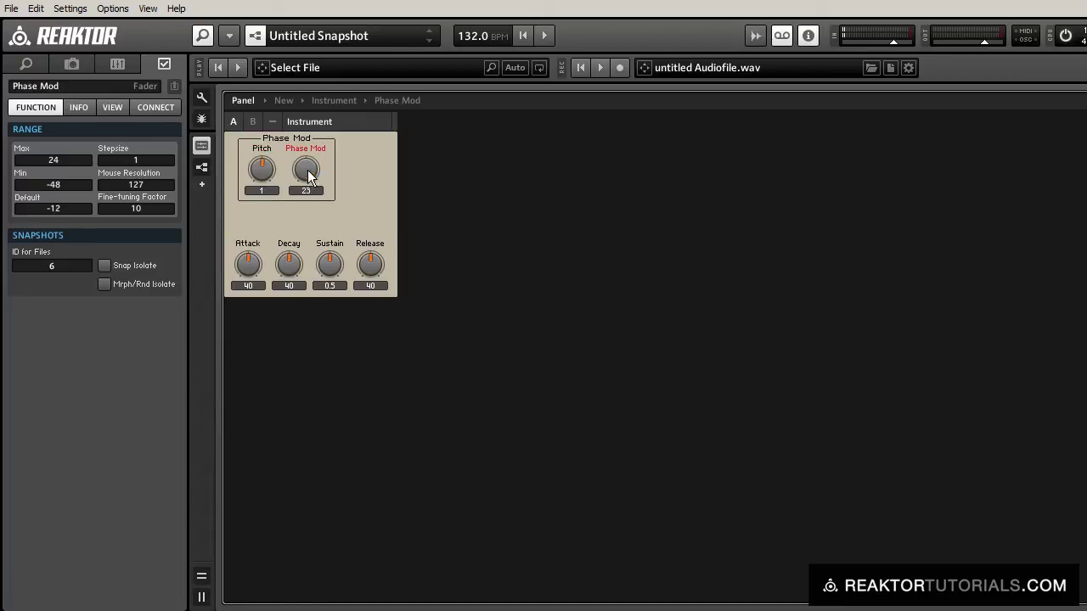
{"action": "left_click_drag", "start_coordinate": [312, 204], "coordinate": [311, 198]}
{"action": "left_click", "coordinate": [71, 209]}
{"action": "left_click", "coordinate": [333, 193]}
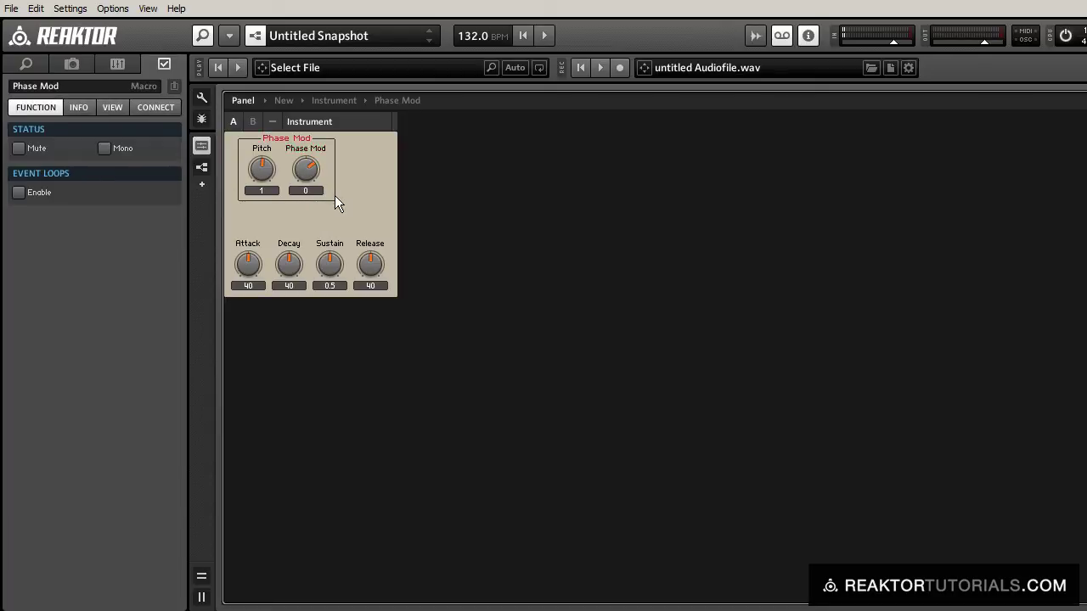
{"action": "left_click_drag", "start_coordinate": [264, 176], "coordinate": [264, 181]}
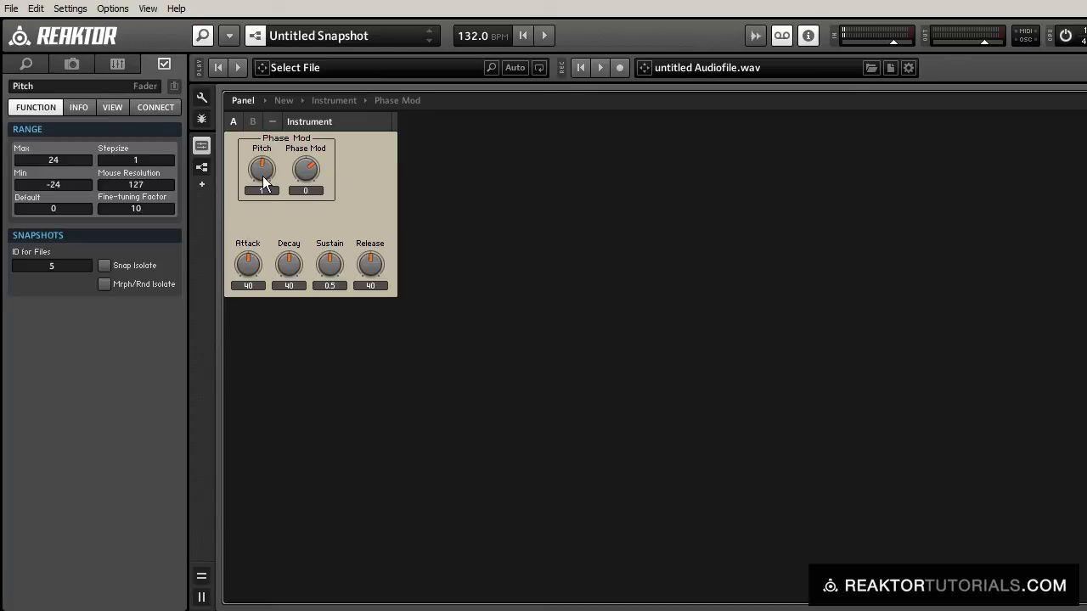
{"action": "double_click", "coordinate": [331, 186]}
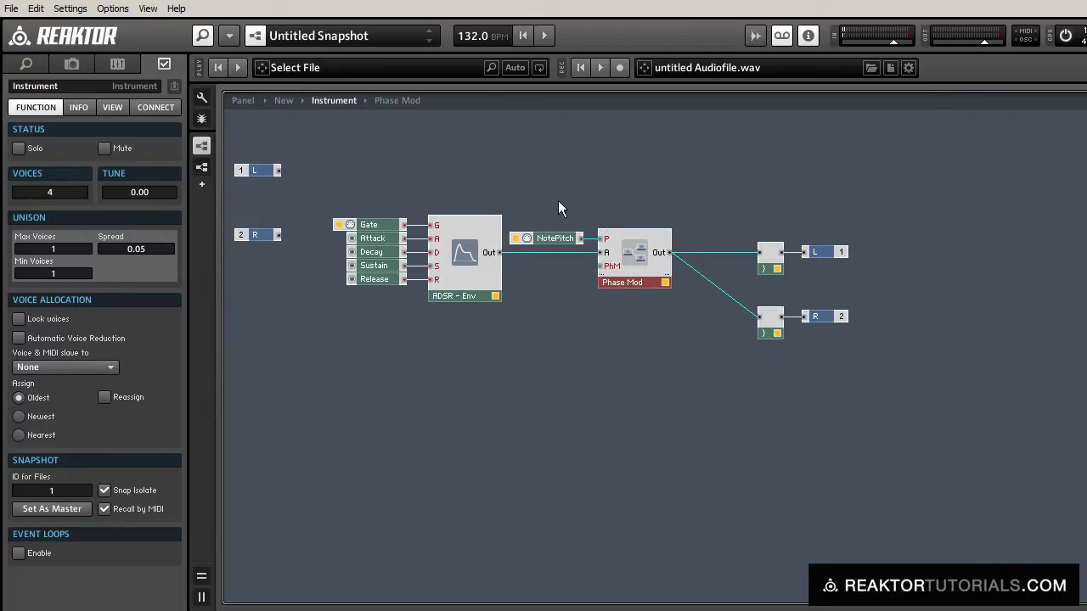
Duplicate Phase Mod with its wiring, place the new knob group beside the first, and raise its Pitch to 7
{"action": "left_click", "coordinate": [629, 255]}
{"action": "left_click_drag", "start_coordinate": [628, 256], "coordinate": [631, 324]}
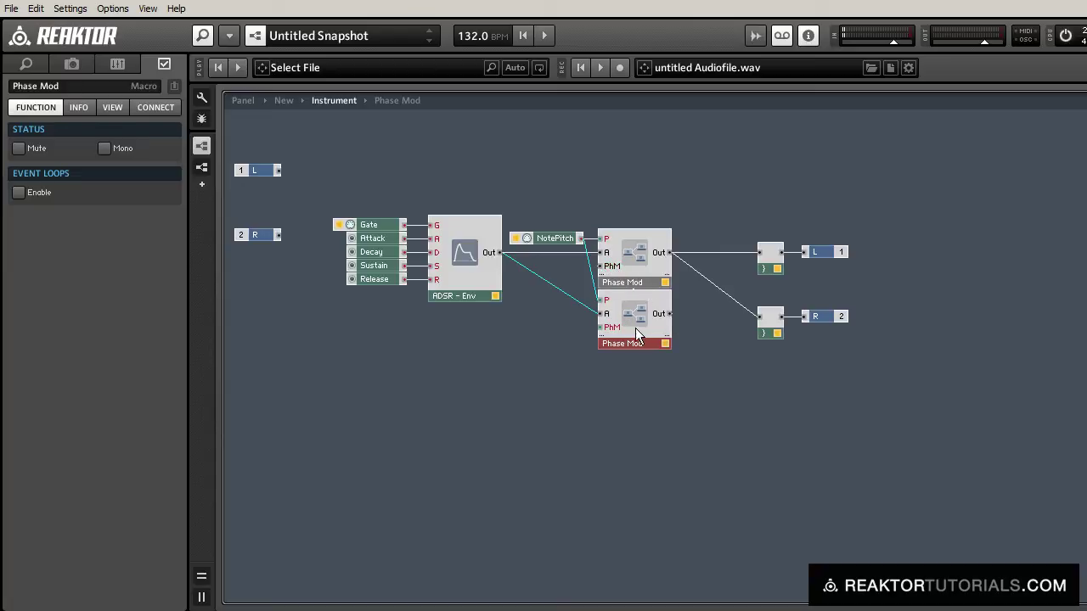
{"action": "left_click", "coordinate": [244, 101]}
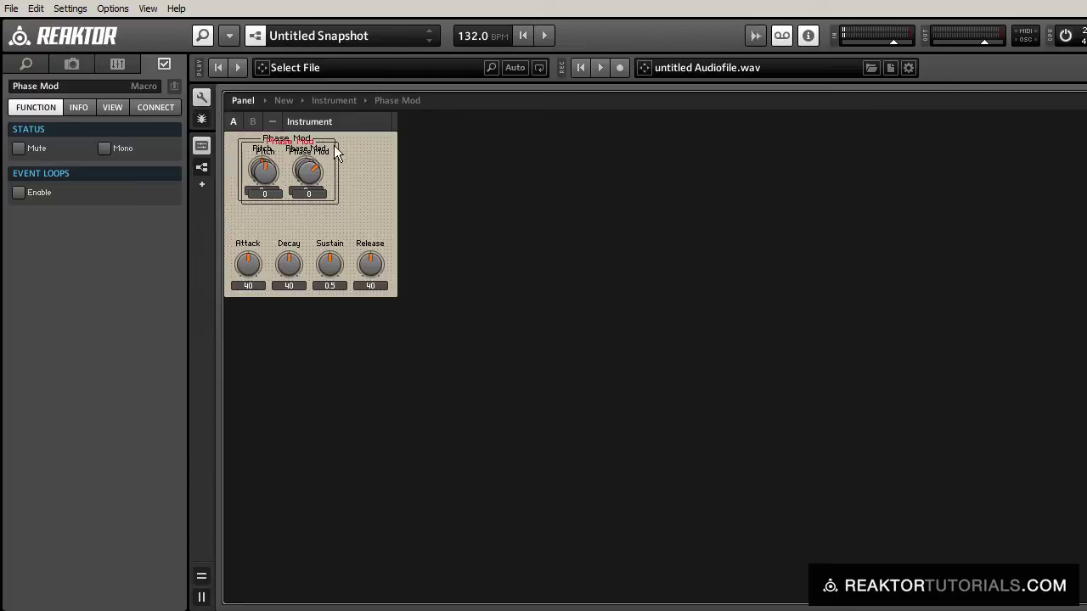
{"action": "left_click_drag", "start_coordinate": [335, 147], "coordinate": [434, 142]}
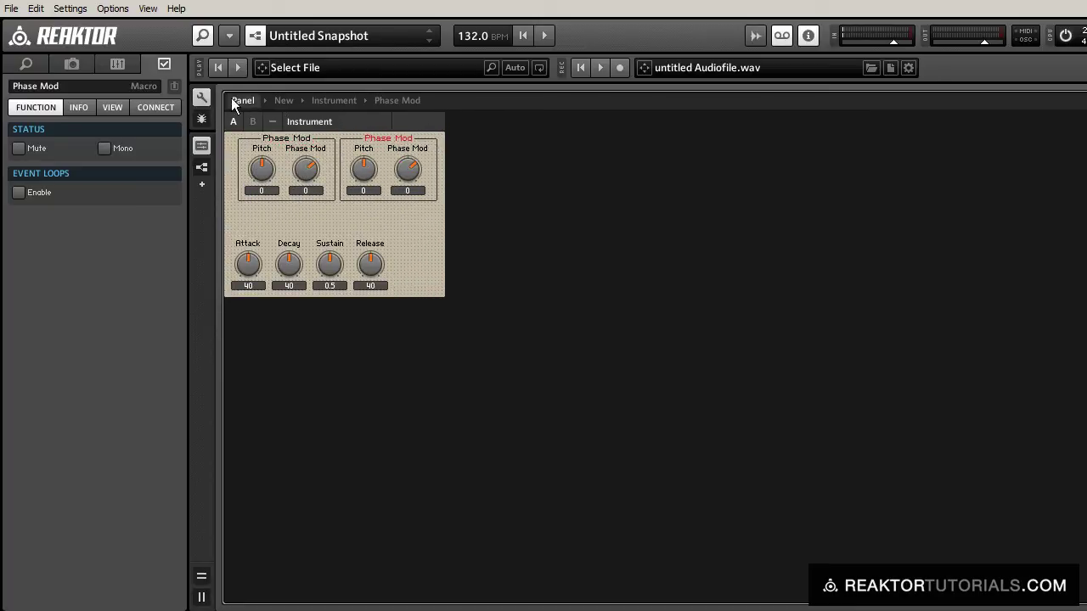
{"action": "left_click", "coordinate": [202, 97]}
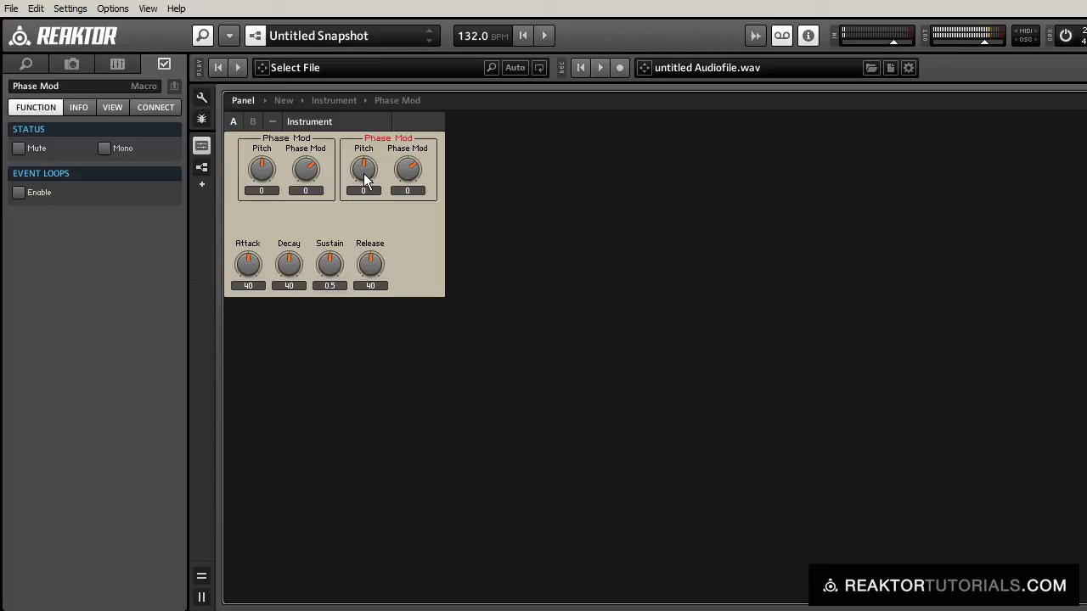
{"action": "left_click_drag", "start_coordinate": [362, 173], "coordinate": [312, 153]}
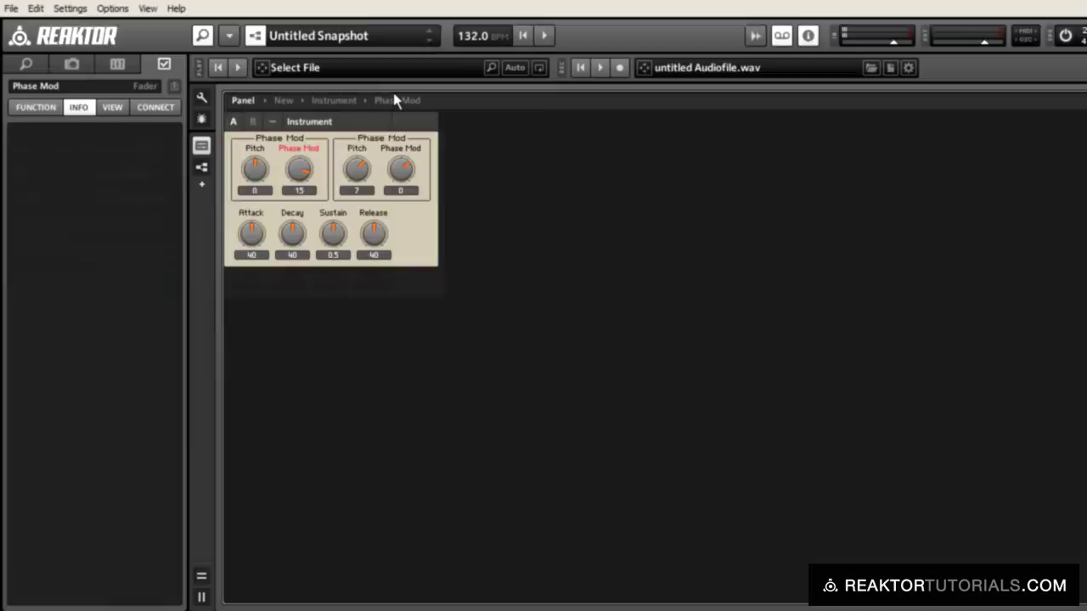
Return to the Instrument structure and nudge the lower Phase Mod macro into line with the others
{"action": "left_click", "coordinate": [395, 100]}
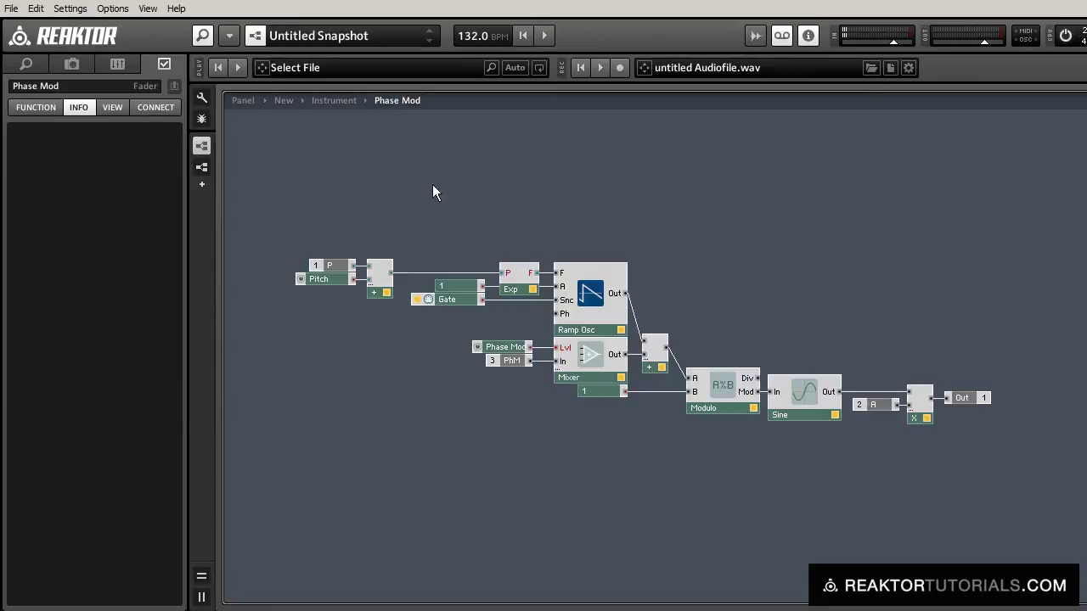
{"action": "double_click", "coordinate": [478, 404]}
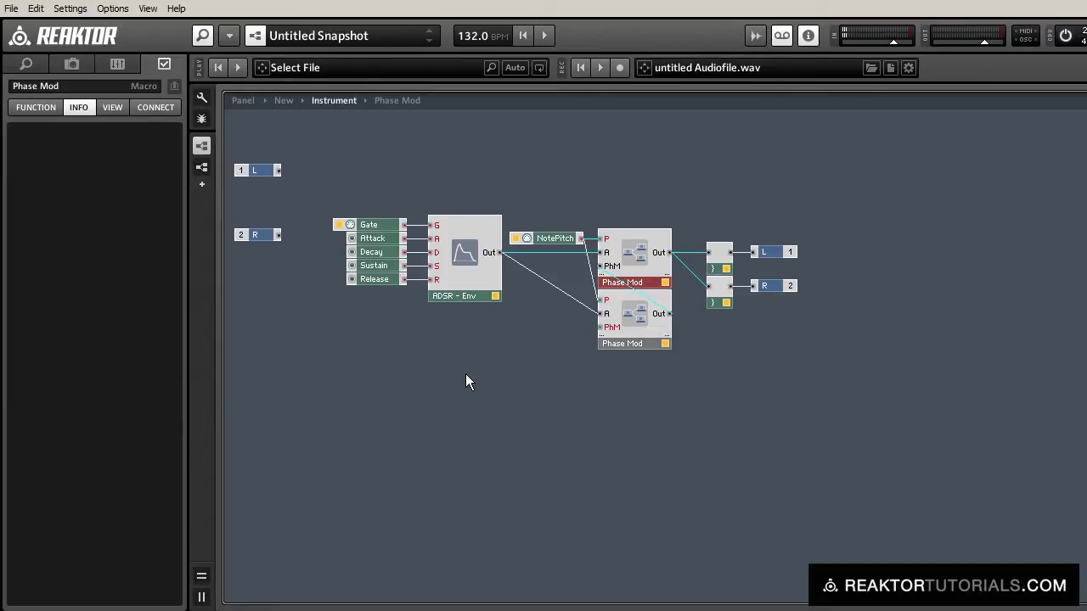
{"action": "left_click", "coordinate": [466, 373]}
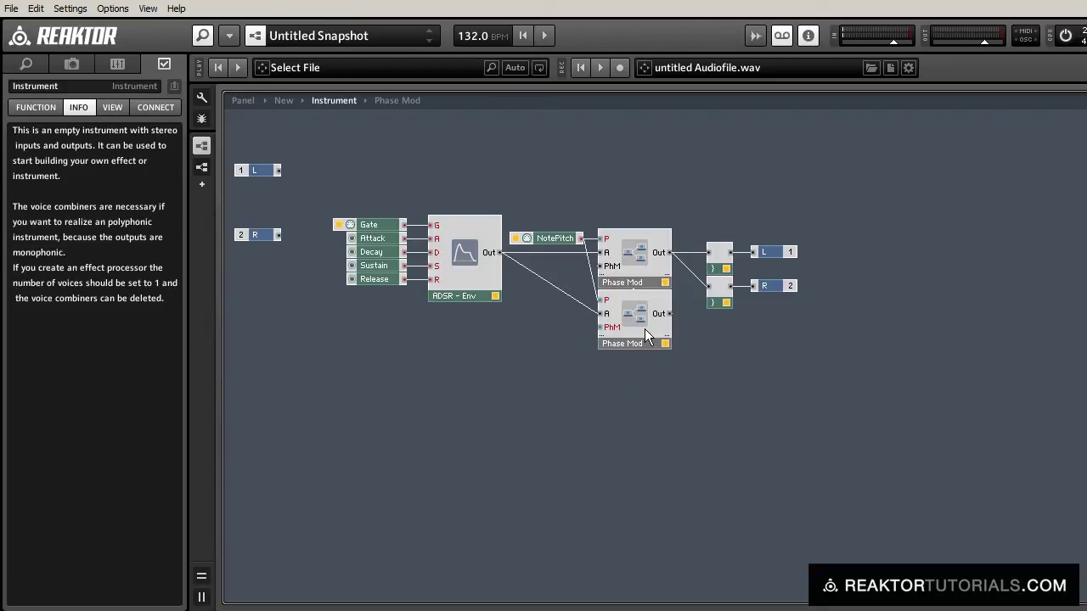
{"action": "left_click_drag", "start_coordinate": [644, 328], "coordinate": [599, 328]}
{"action": "left_click", "coordinate": [640, 439]}
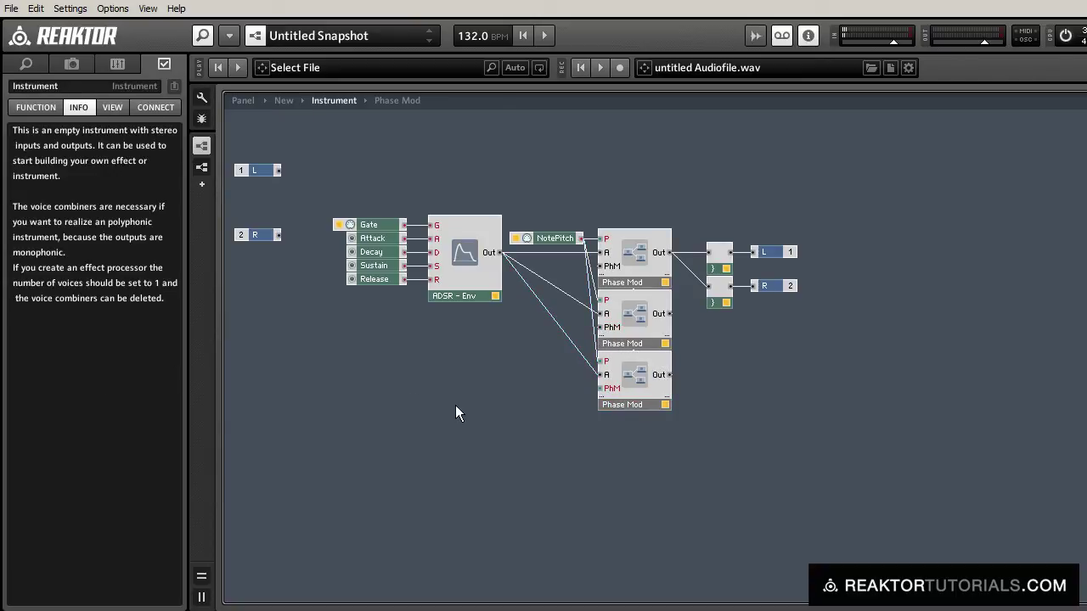
{"action": "left_click", "coordinate": [241, 101]}
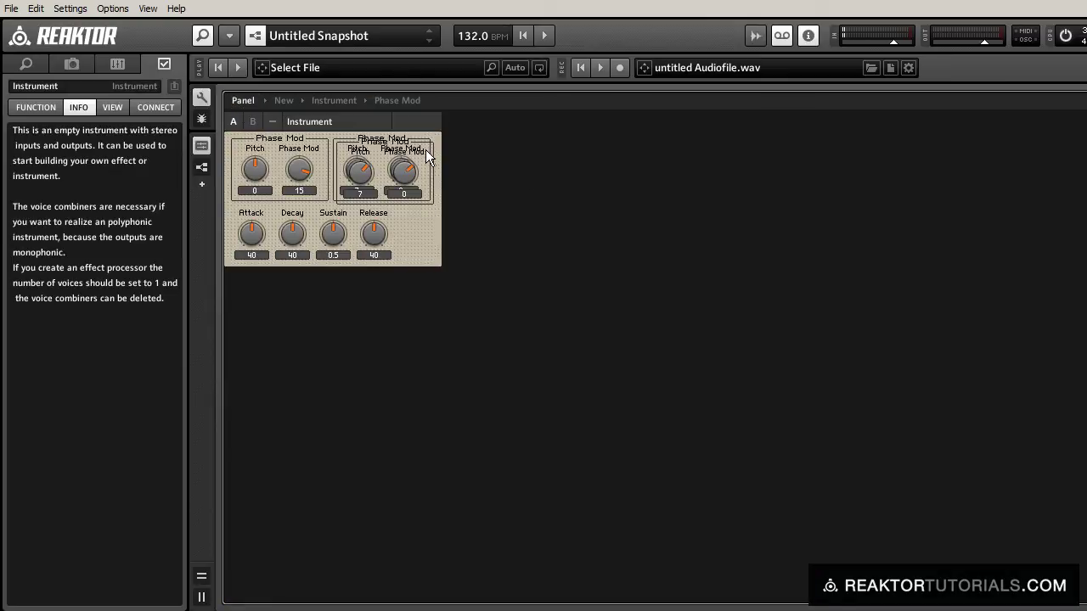
Move the third knob group right of the other two and tune its Pitch to -5
{"action": "left_click_drag", "start_coordinate": [431, 151], "coordinate": [526, 151]}
{"action": "left_click_drag", "start_coordinate": [458, 170], "coordinate": [473, 187]}
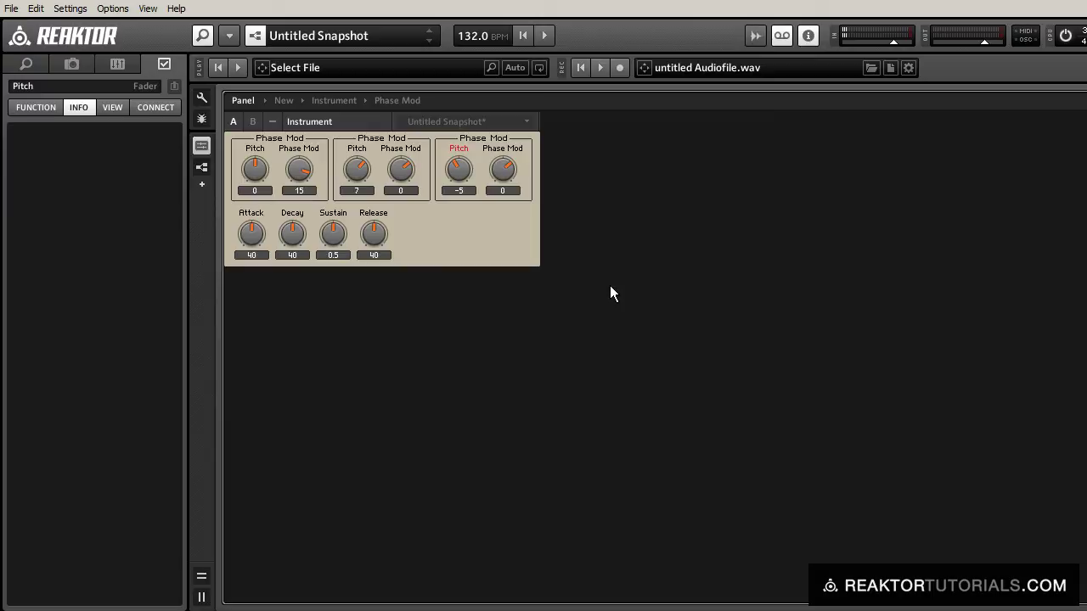
{"action": "left_click", "coordinate": [689, 239]}
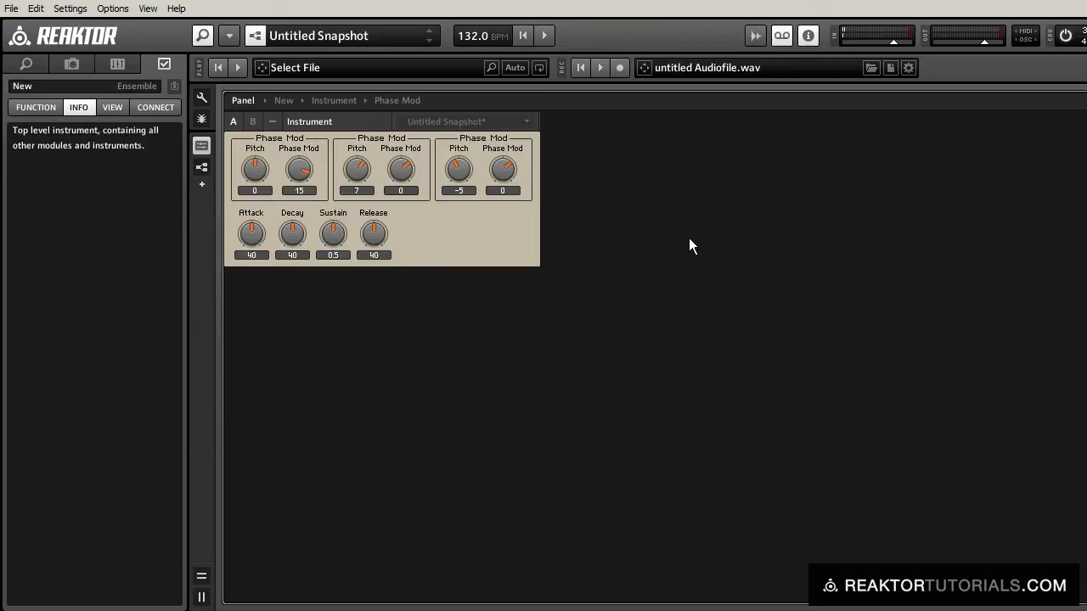